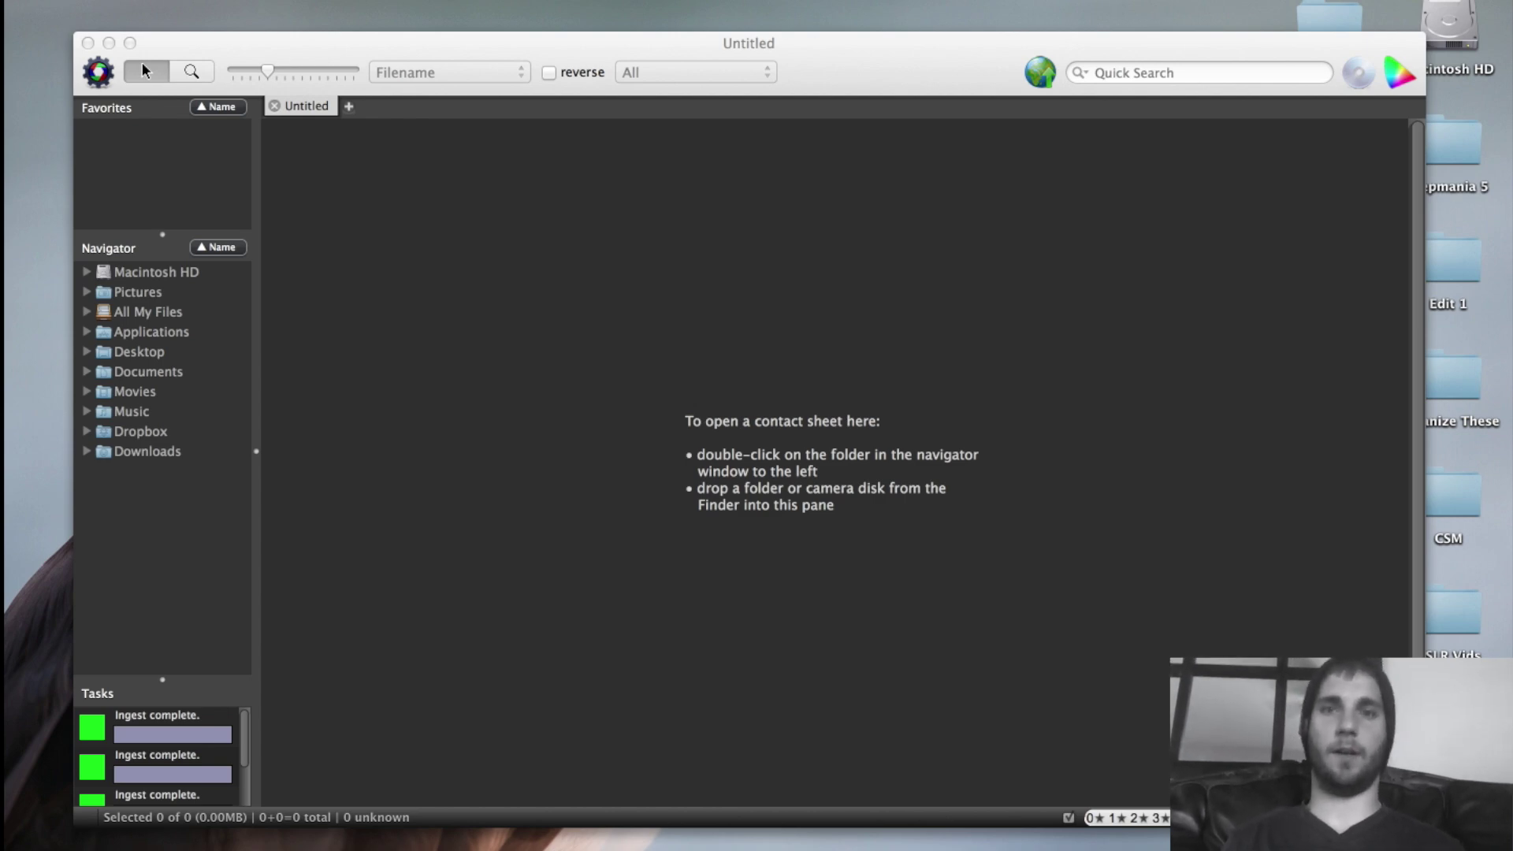
Open the Ingest dialog and position it clear of the window edge.
{"action": "left_click_drag", "start_coordinate": [820, 45], "coordinate": [675, 34]}
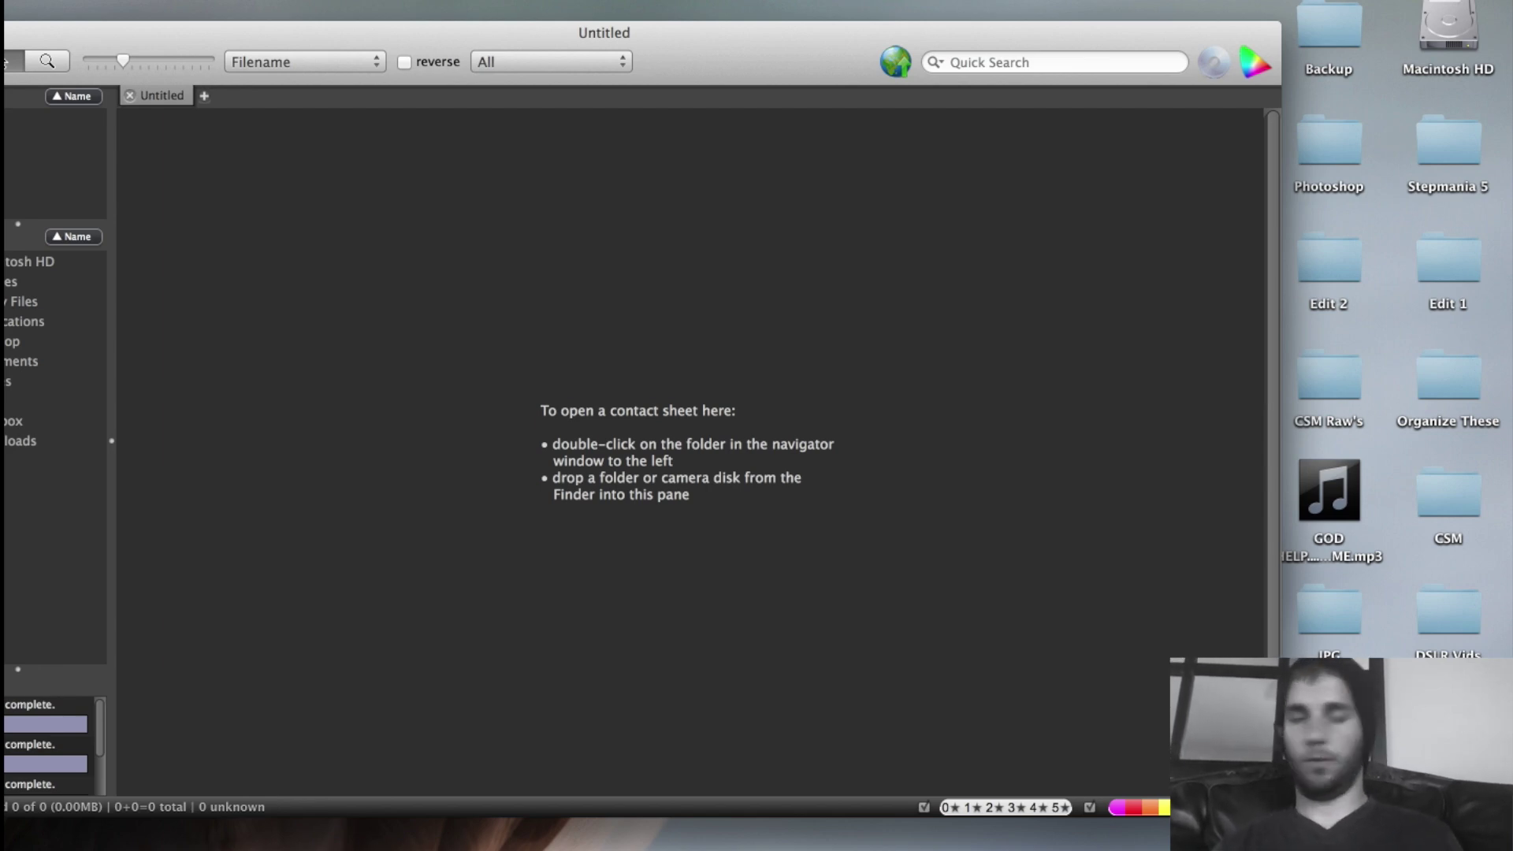
{"action": "left_click_drag", "start_coordinate": [604, 33], "coordinate": [729, 8]}
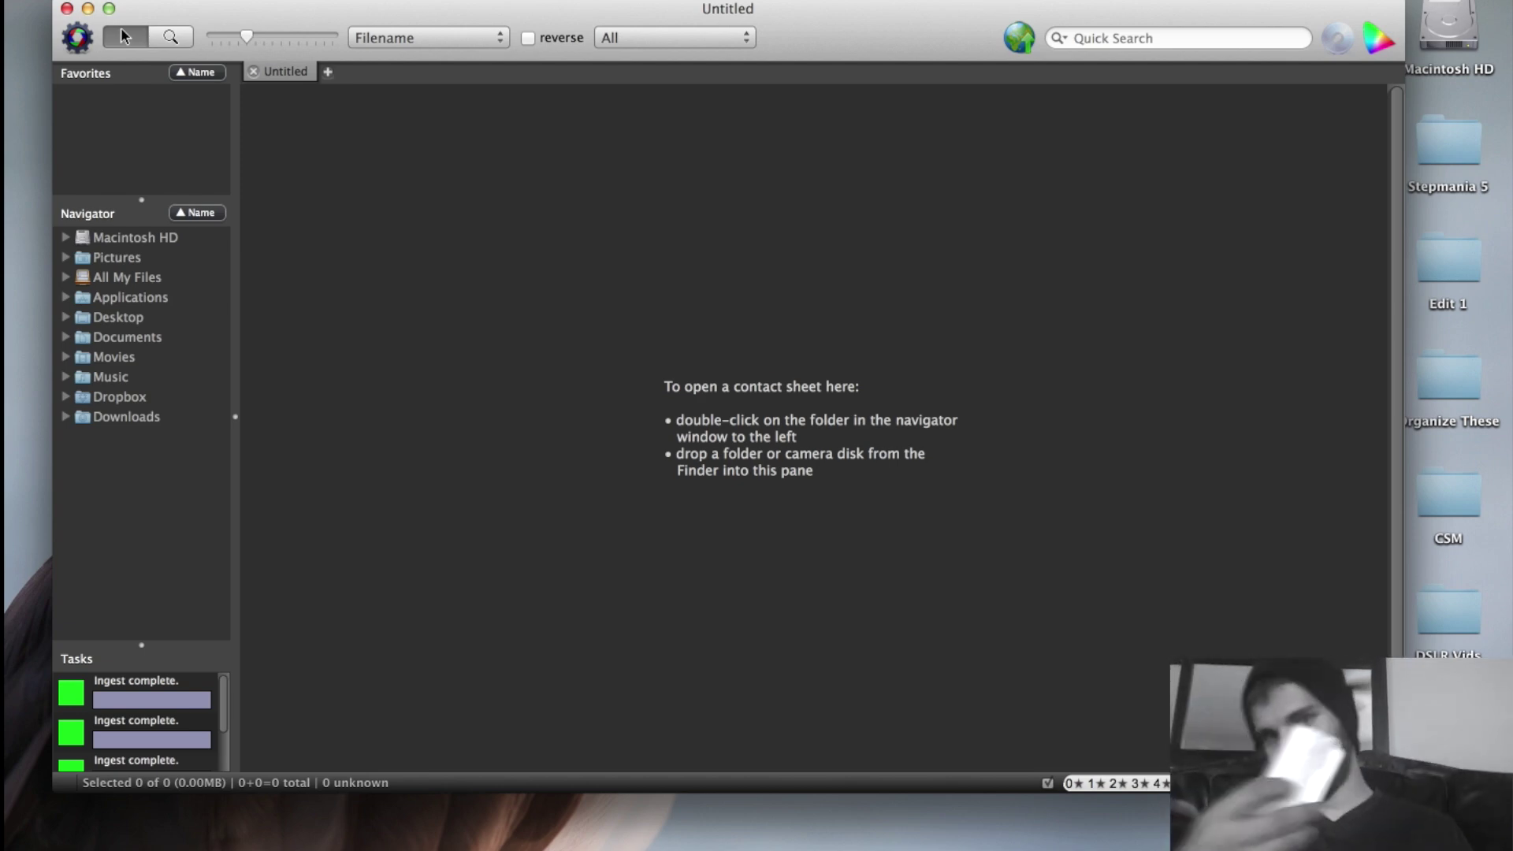
{"action": "key", "text": "super+g"}
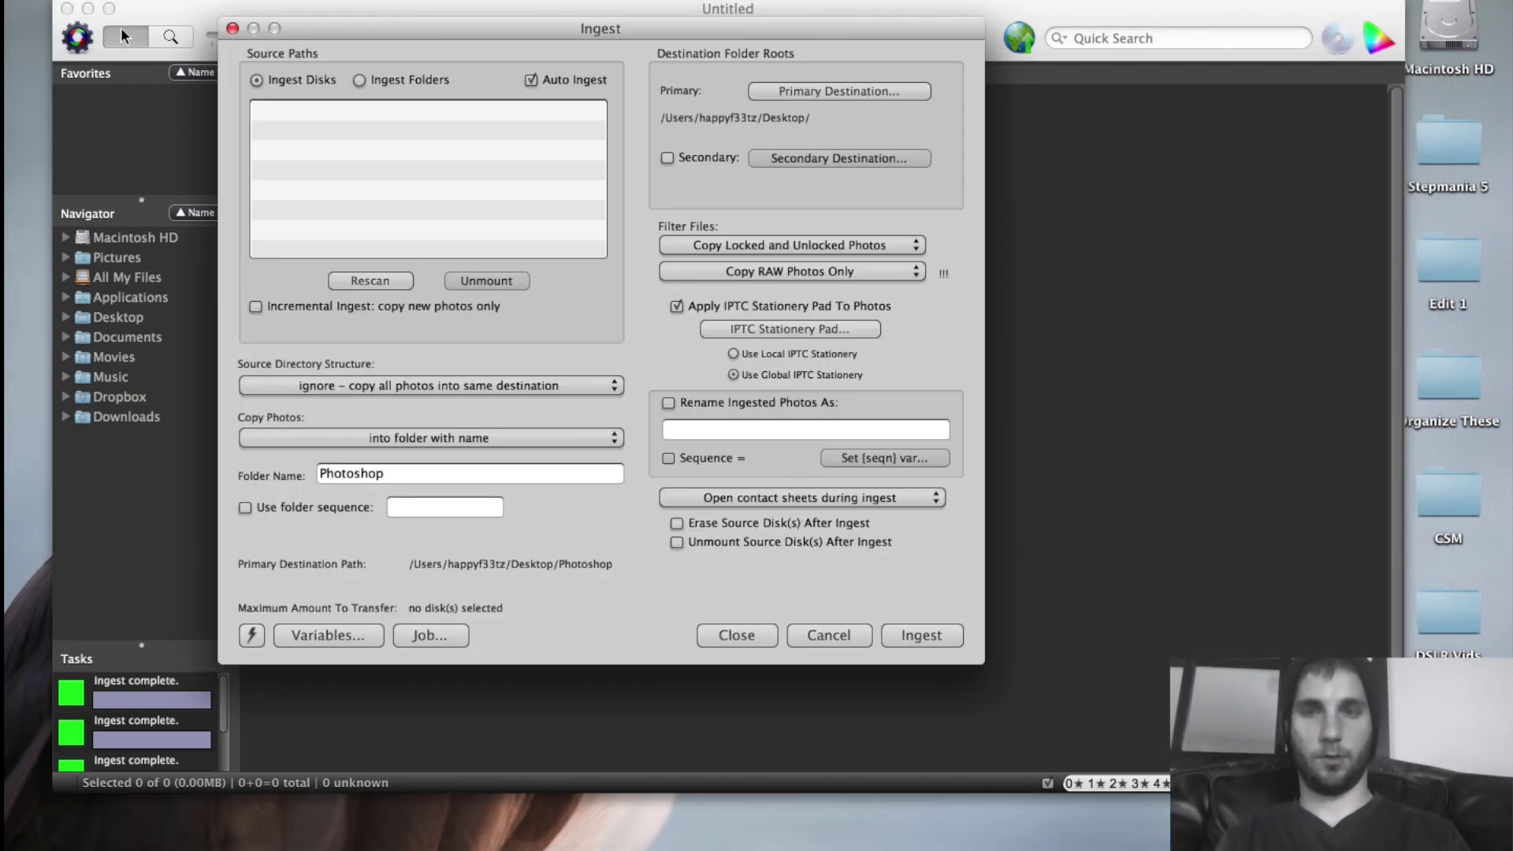
{"action": "left_click_drag", "start_coordinate": [601, 29], "coordinate": [632, 42]}
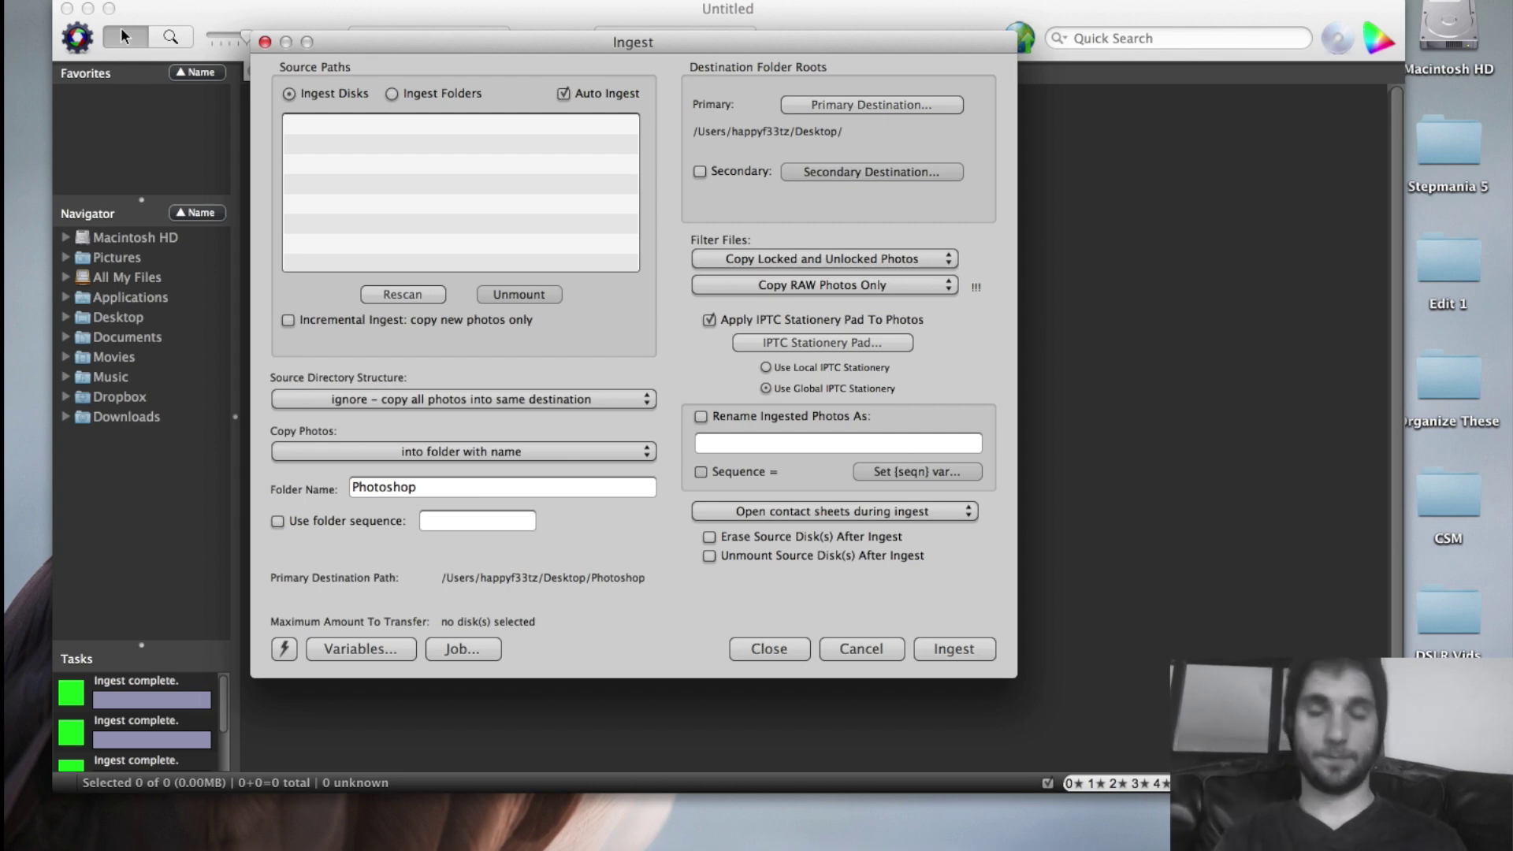
Toggle the Incremental Ingest option on and back off in the Ingest dialog.
{"action": "key", "text": "space"}
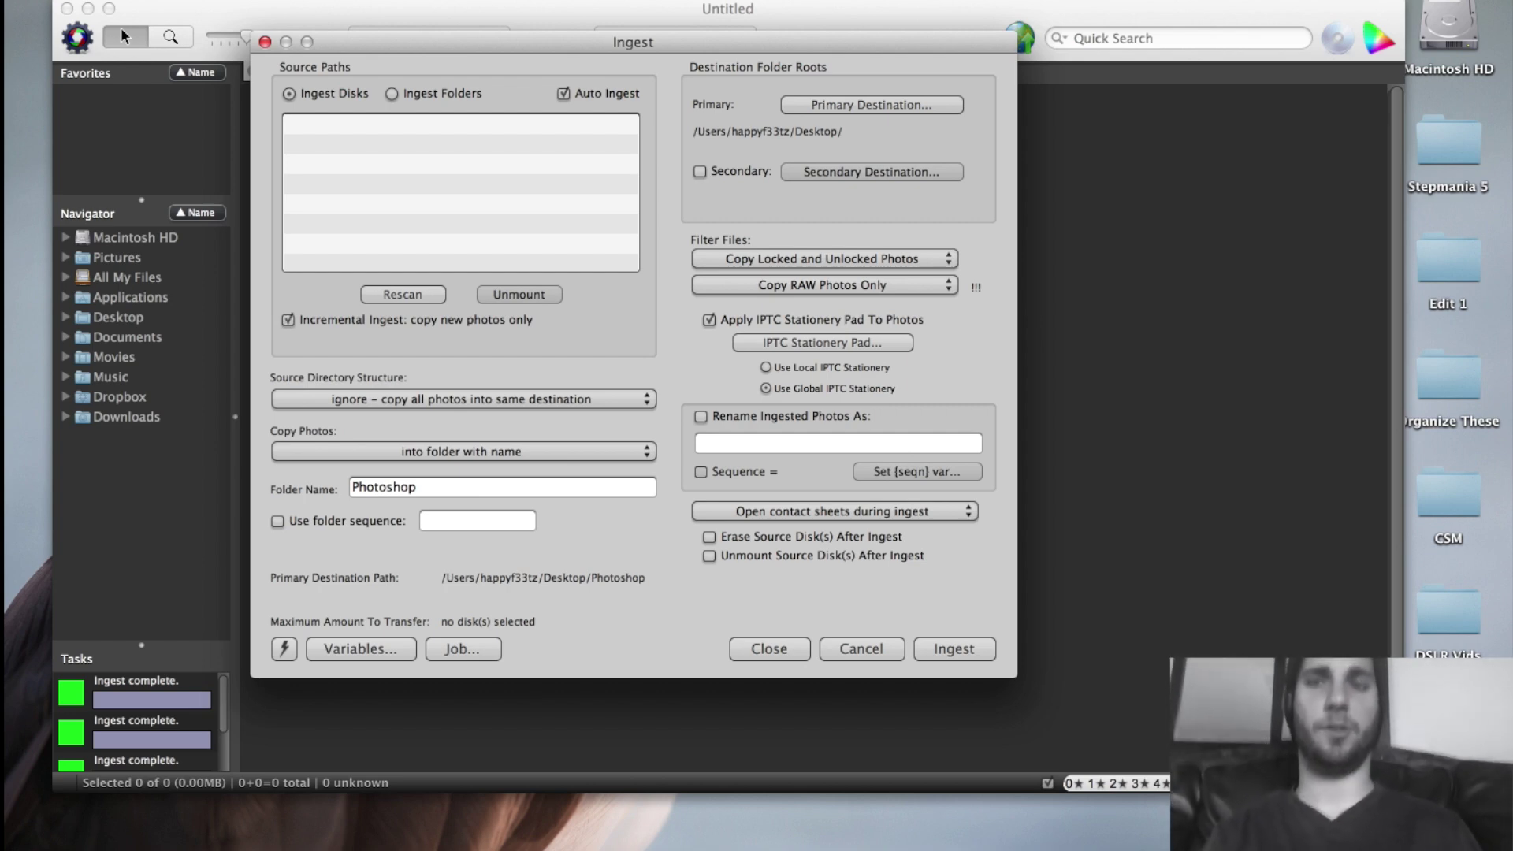
{"action": "key", "text": "space"}
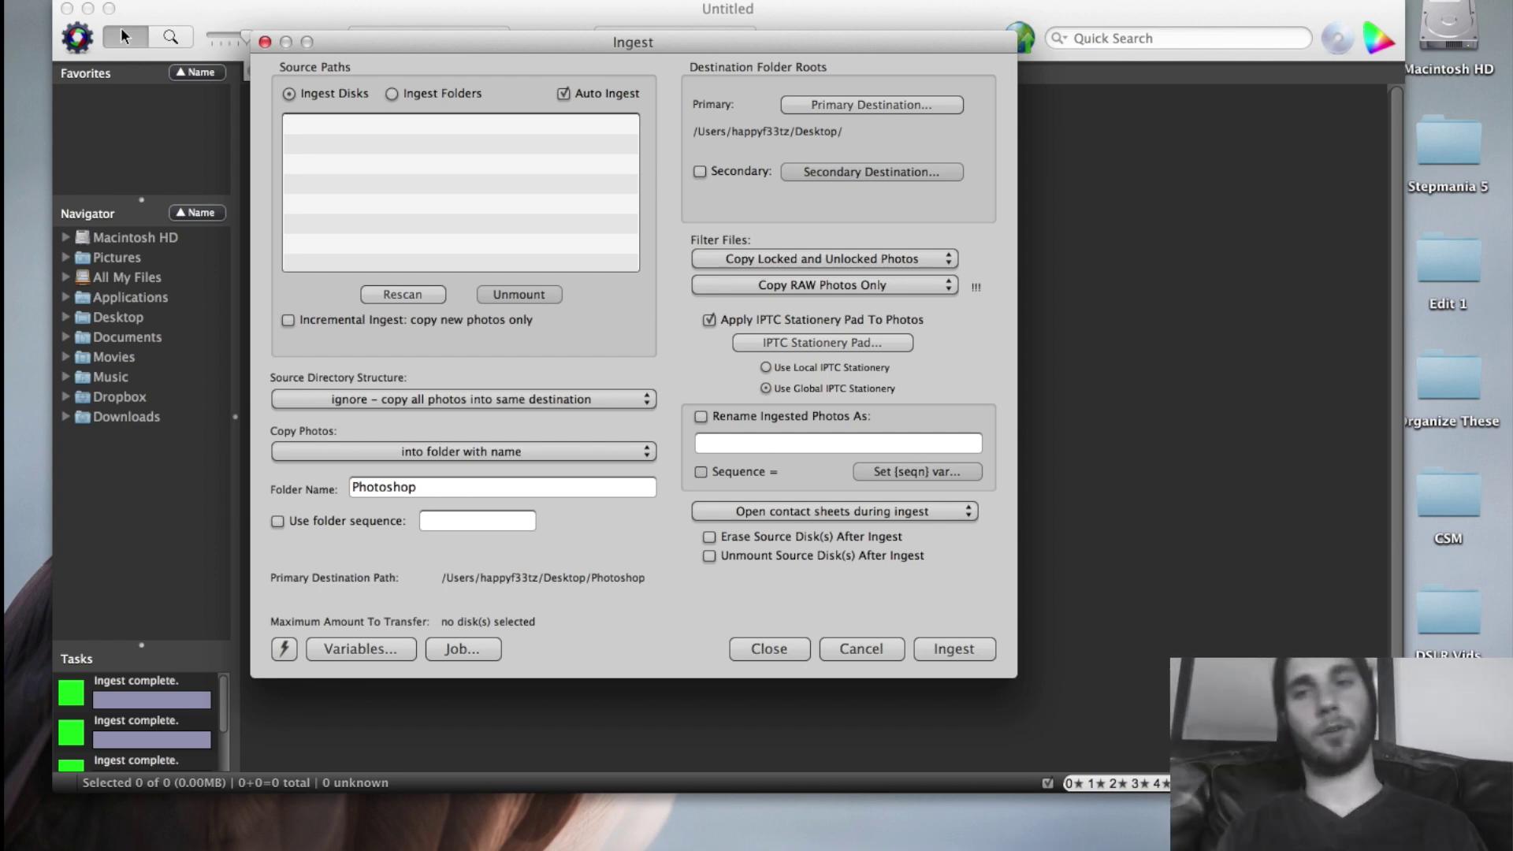
{"action": "key", "text": "space"}
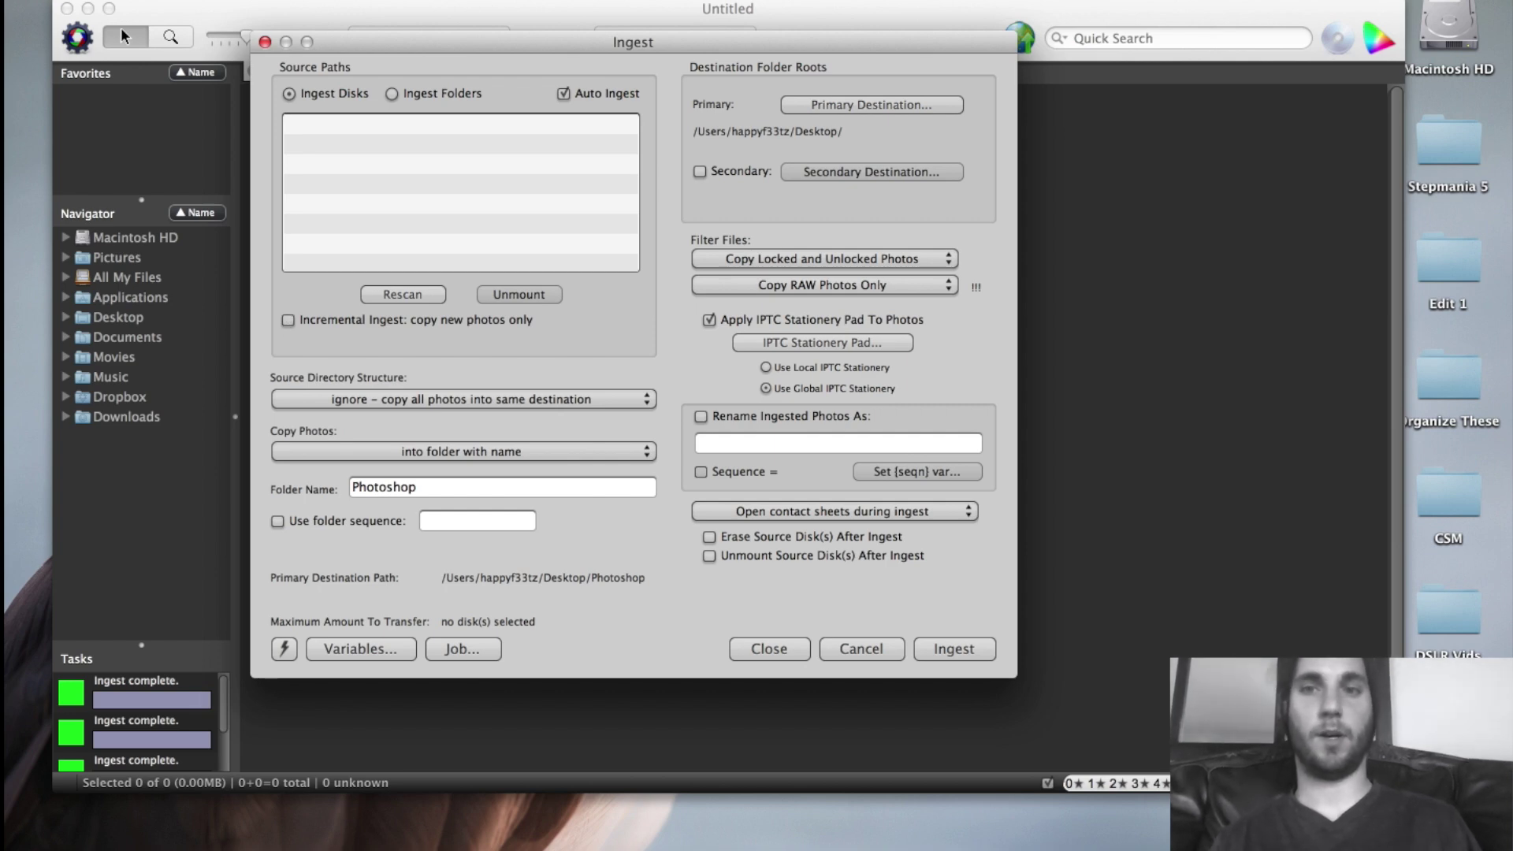
{"action": "key", "text": "space"}
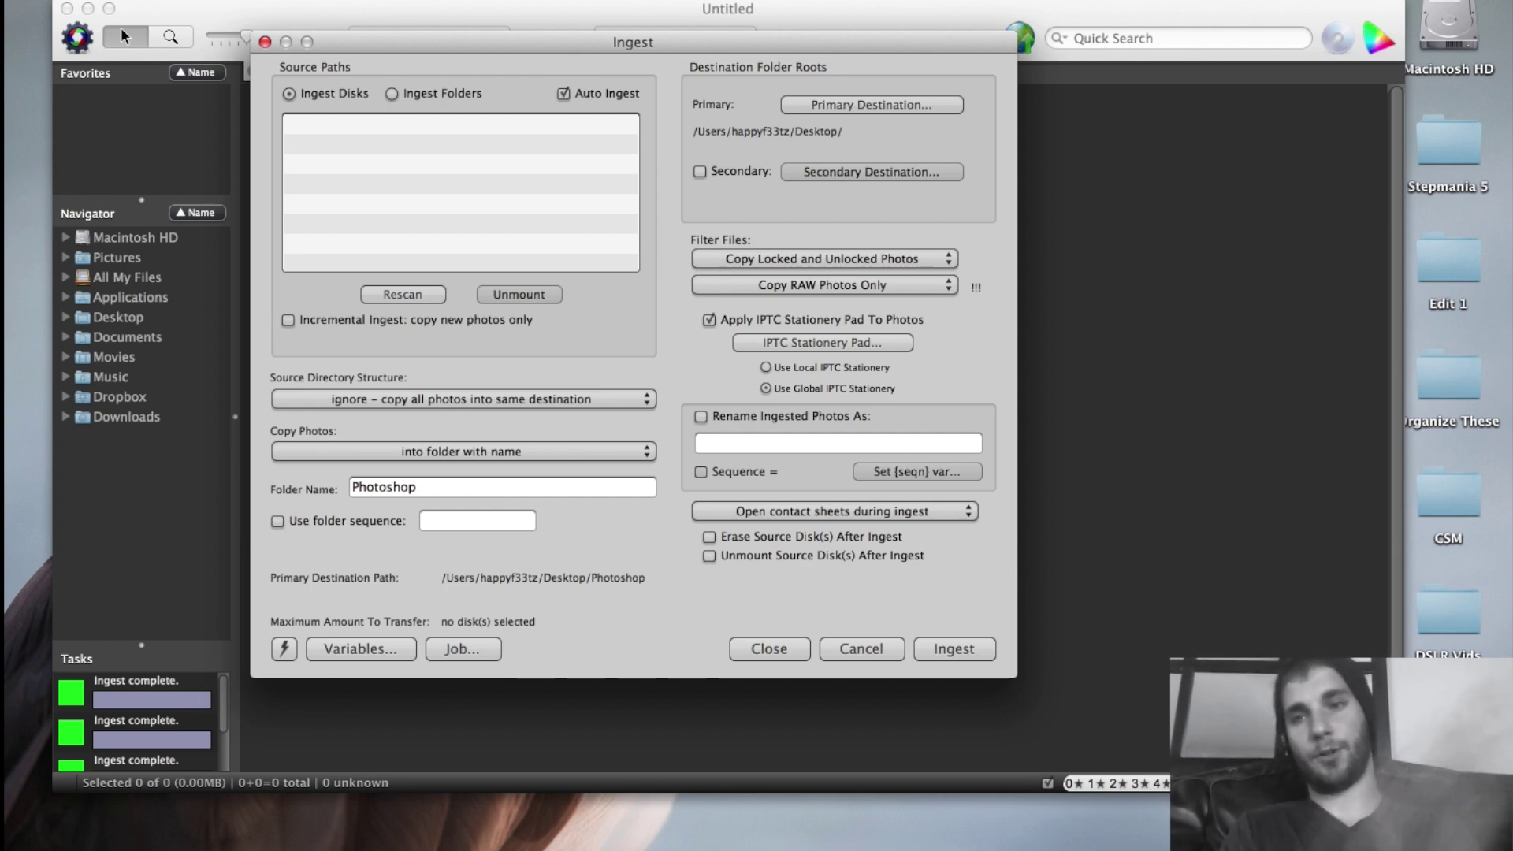
{"action": "left_click", "coordinate": [288, 320]}
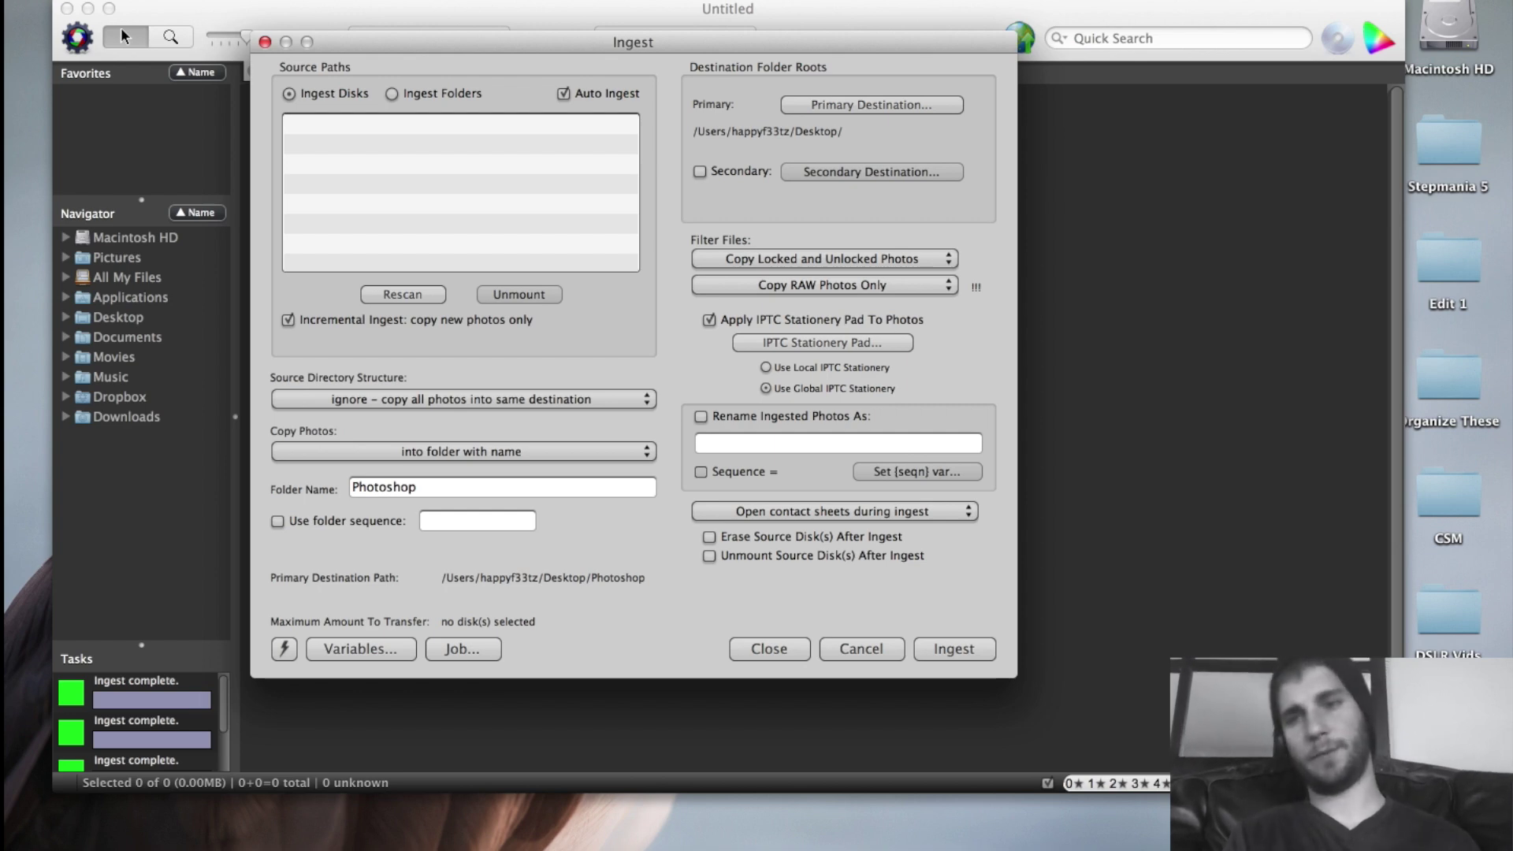
{"action": "left_click", "coordinate": [288, 320]}
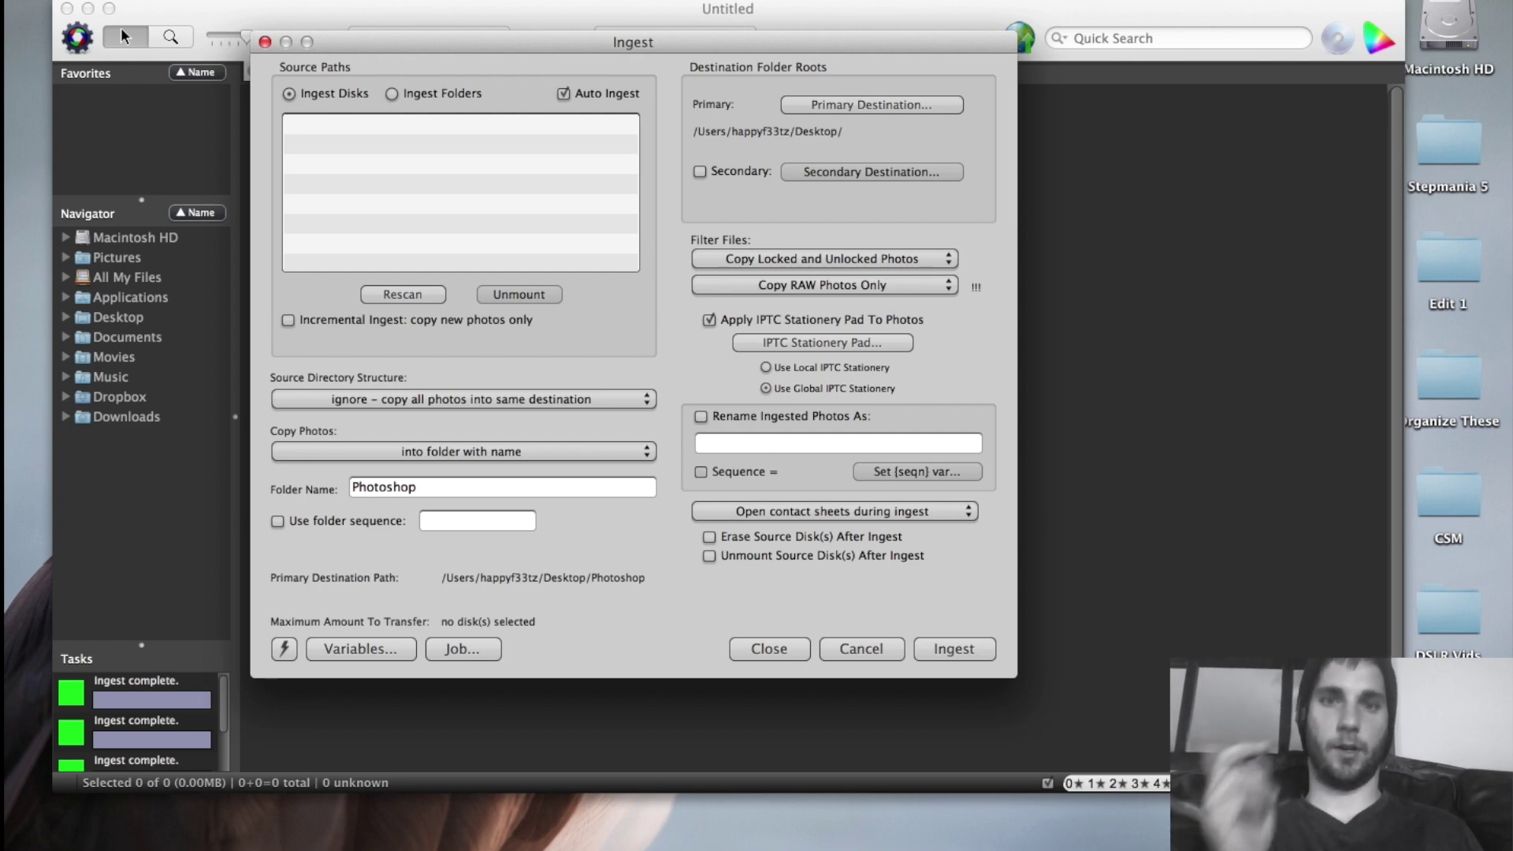
Set the ingest lock filter to Copy Locked Photos Only.
{"action": "left_click", "coordinate": [825, 260]}
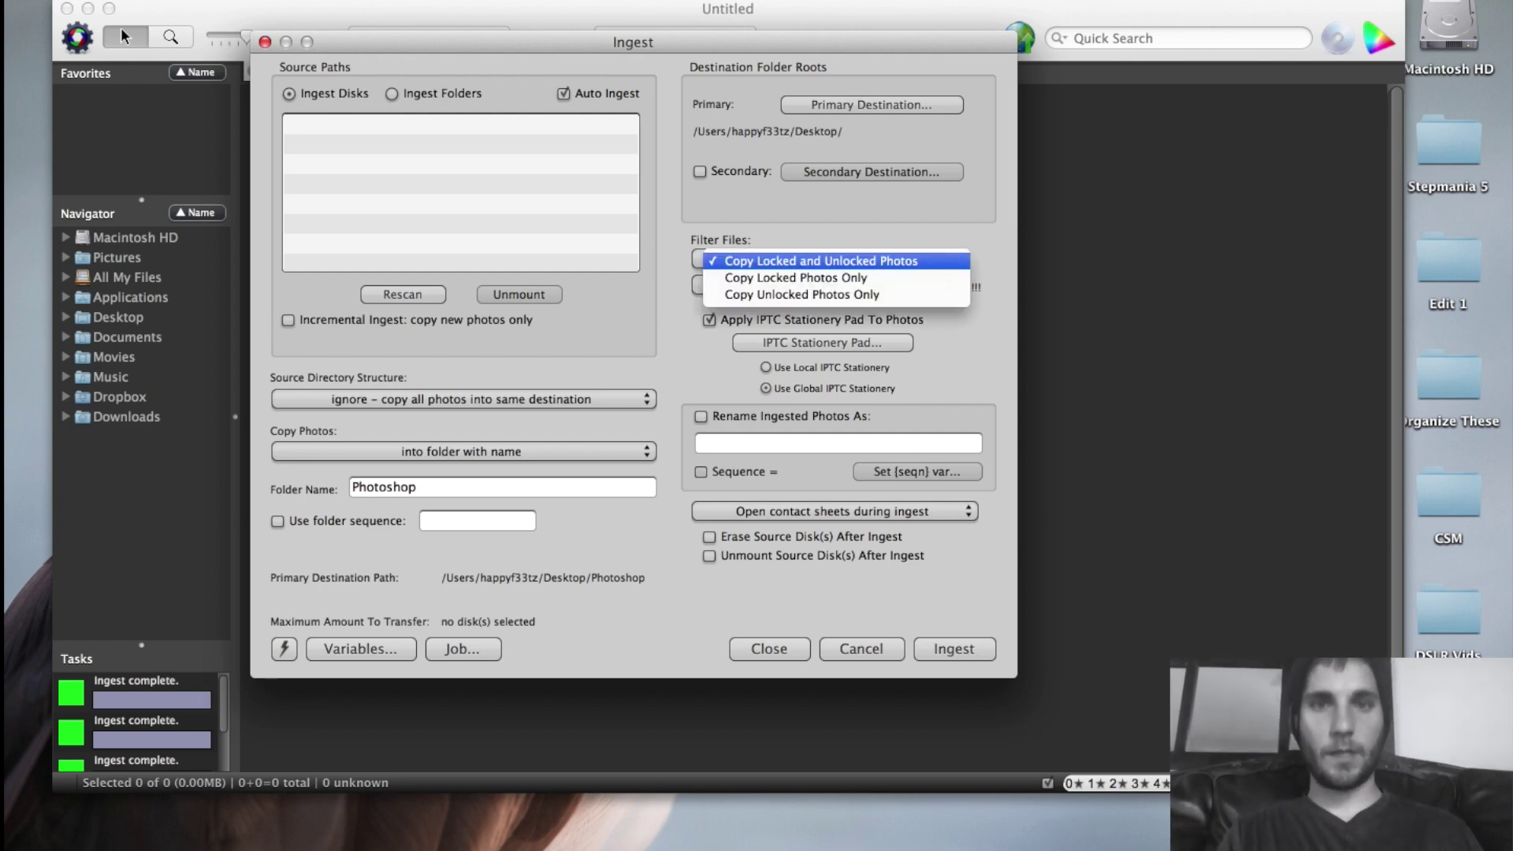
{"action": "left_click", "coordinate": [796, 277]}
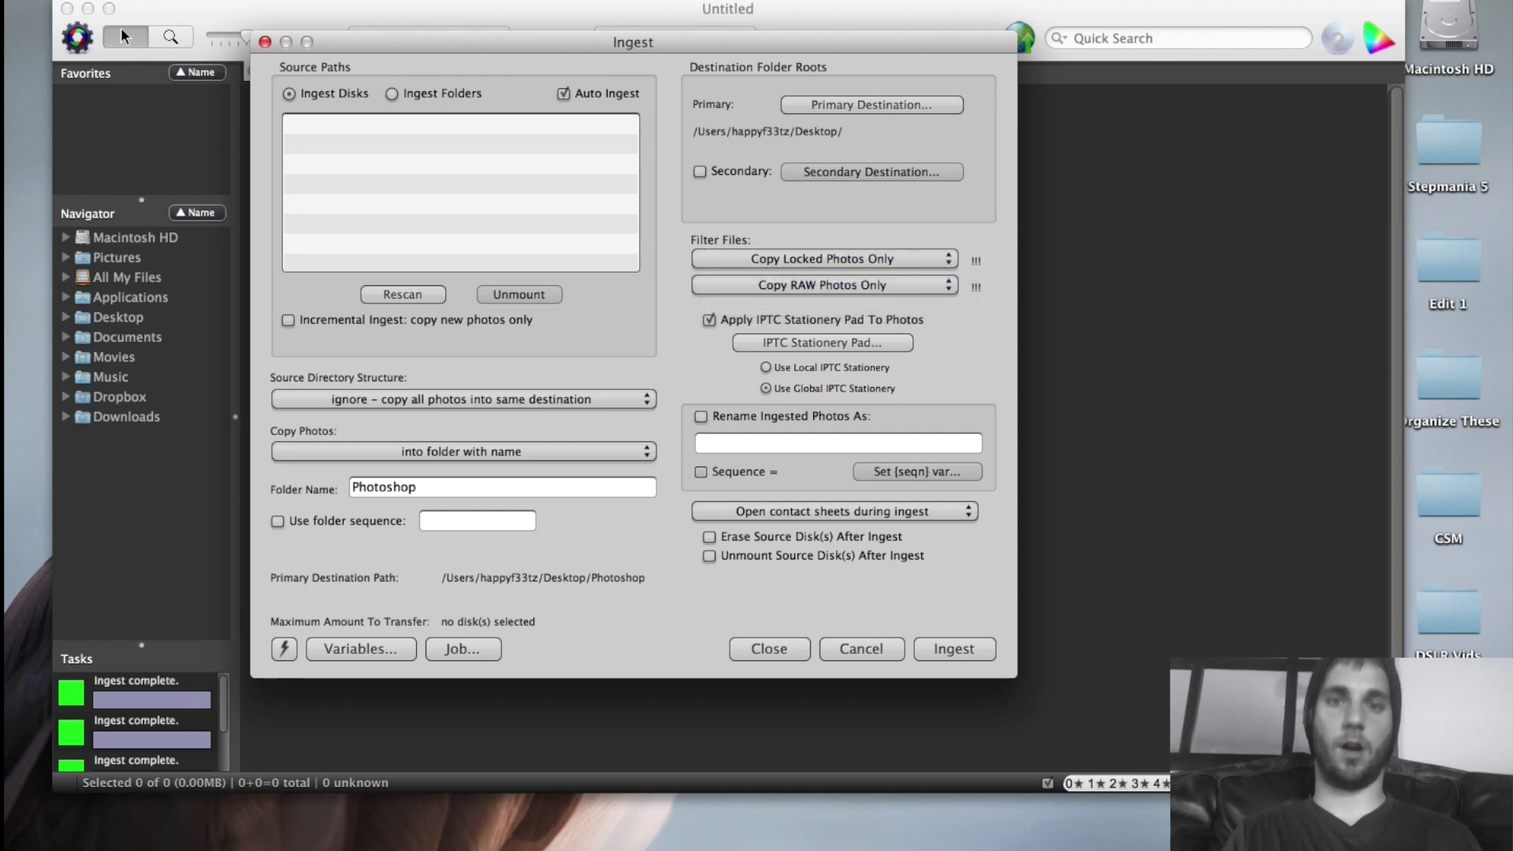
{"action": "left_click", "coordinate": [824, 259]}
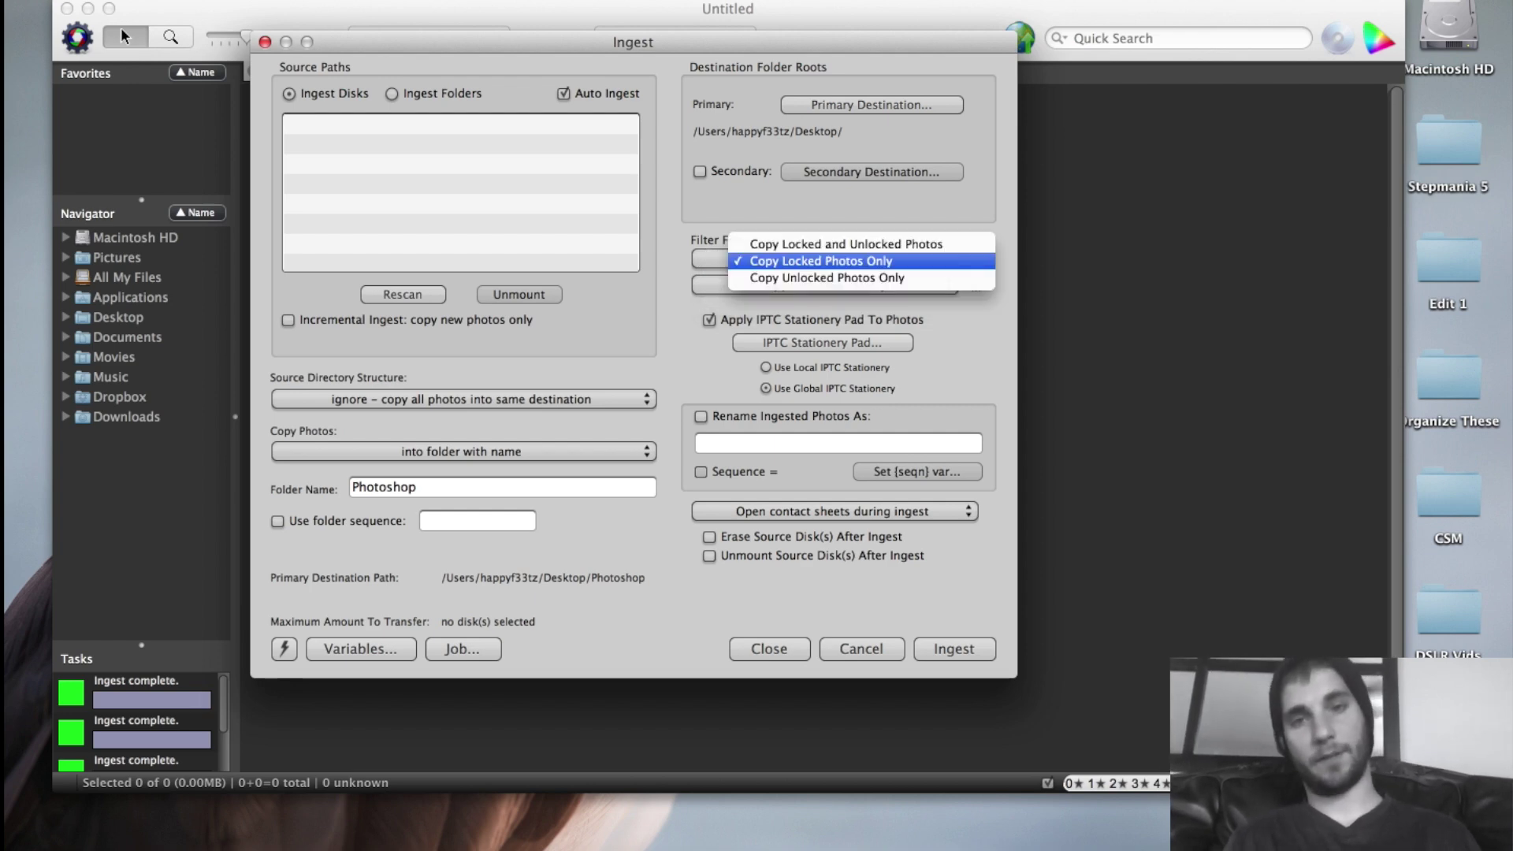
{"action": "left_click", "coordinate": [819, 261]}
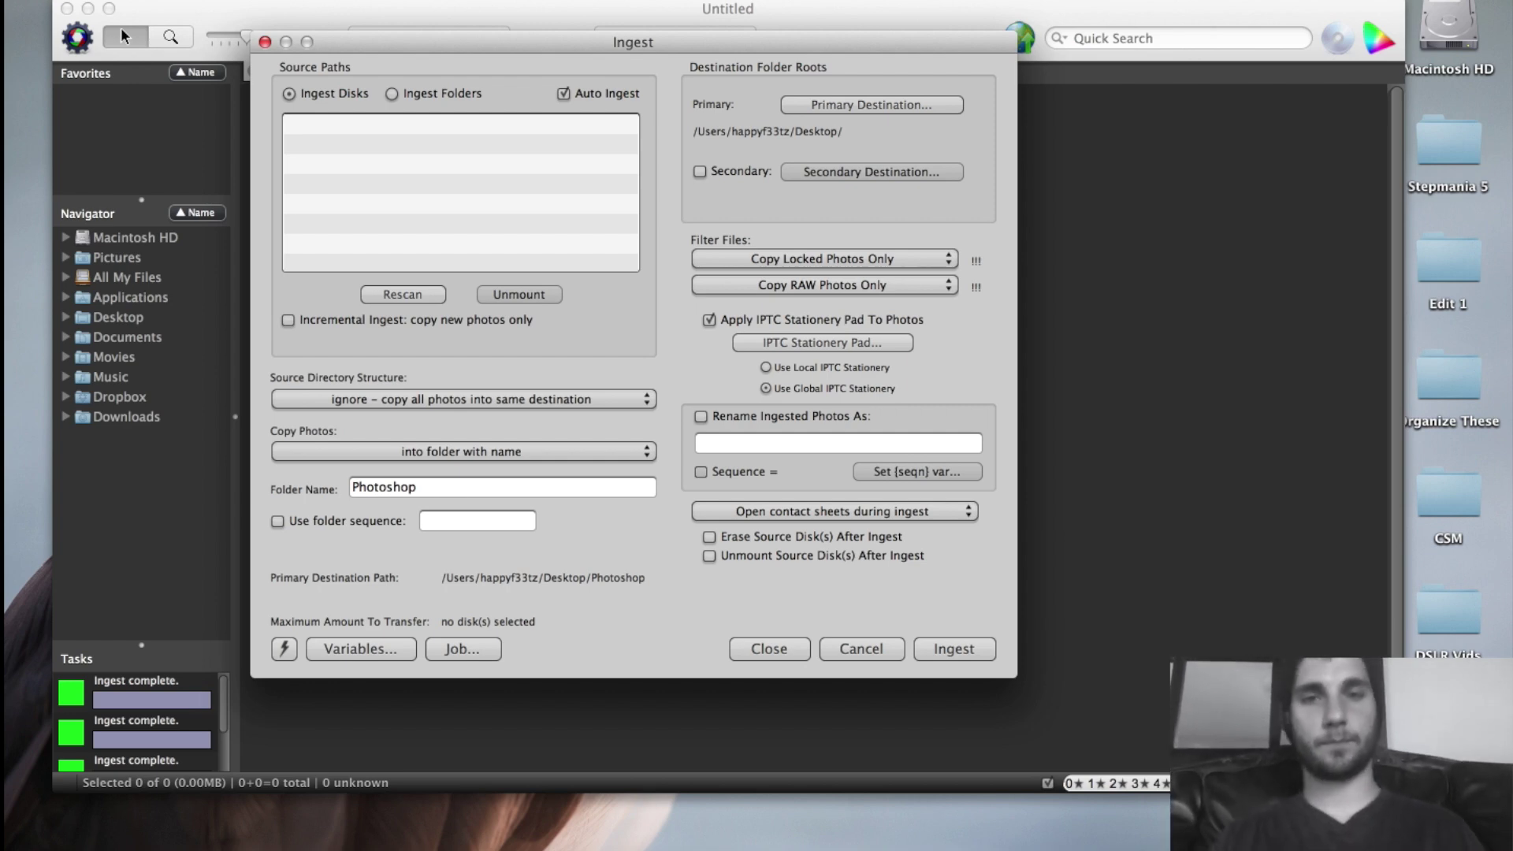
Keep the file type filter at Copy RAW Photos Only and set the lock filter to Copy Unlocked Photos Only.
{"action": "left_click", "coordinate": [824, 285]}
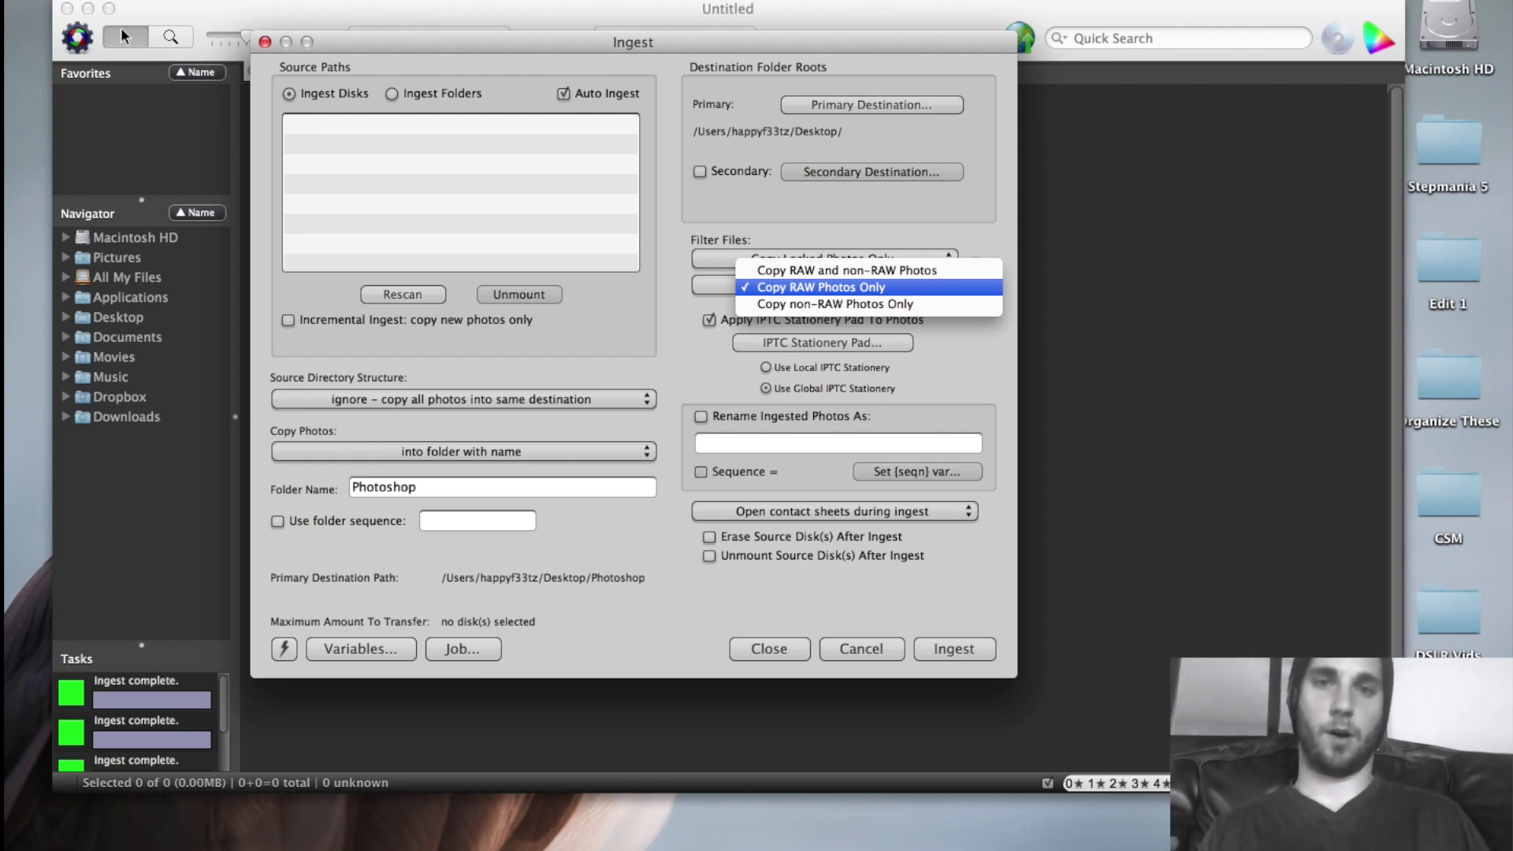
{"action": "left_click", "coordinate": [821, 288]}
{"action": "key", "text": "space"}
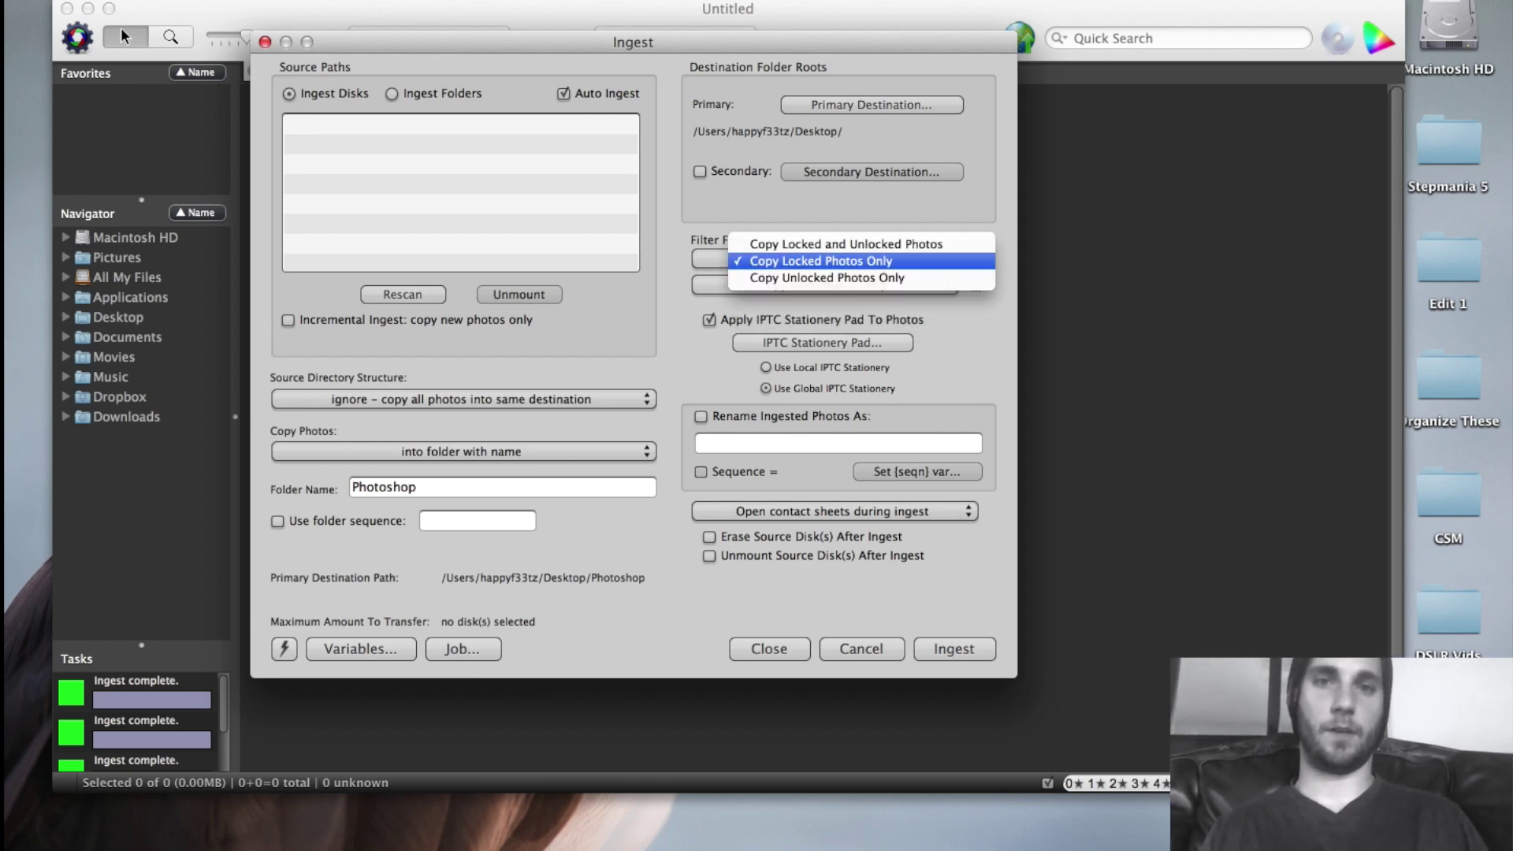
{"action": "key", "text": "Up"}
{"action": "key", "text": "Down"}
{"action": "key", "text": "Down"}
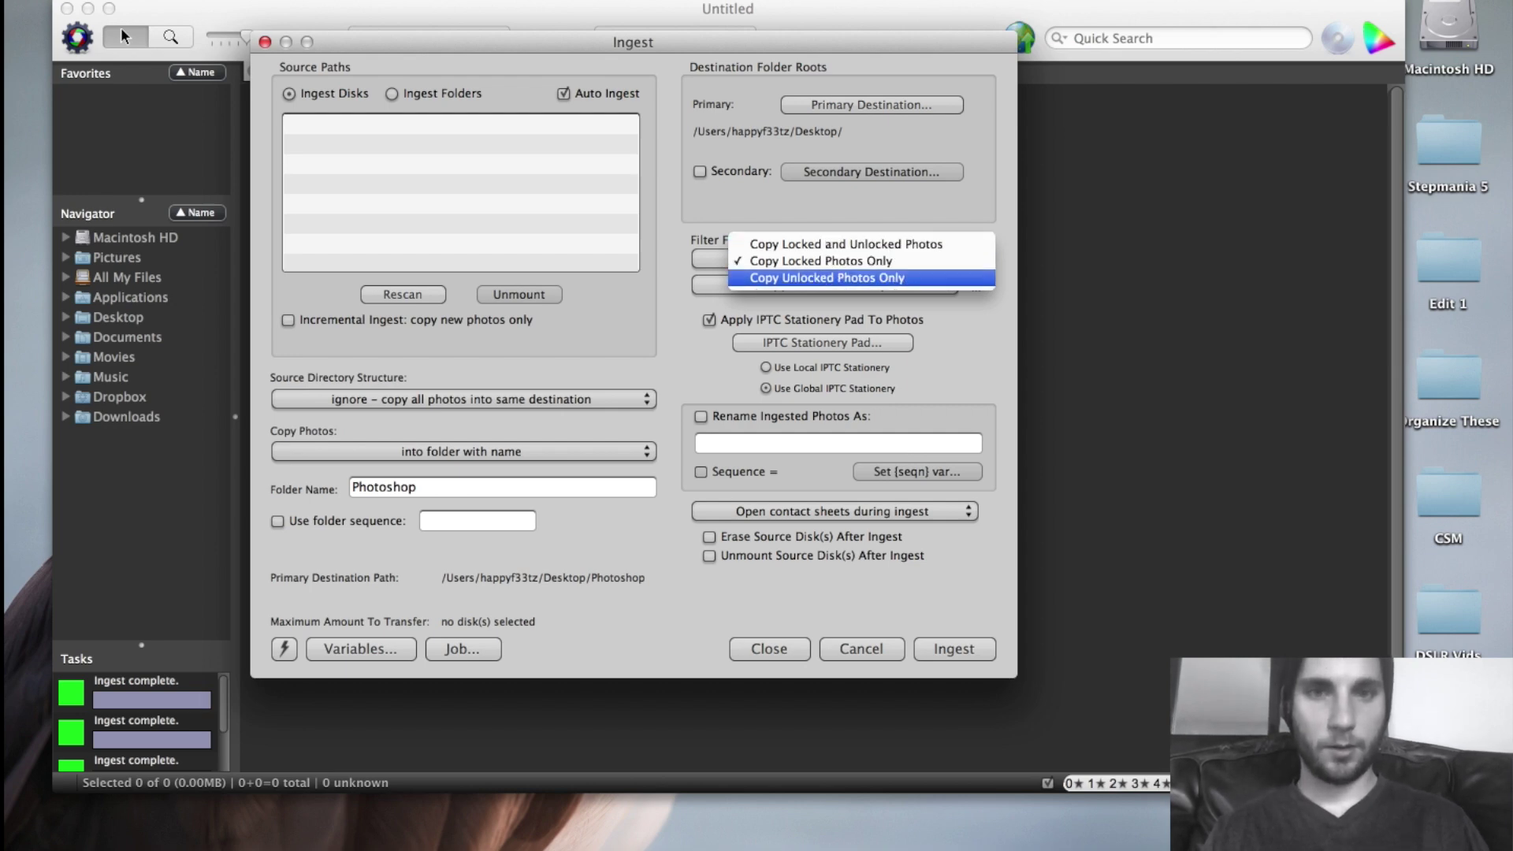
{"action": "key", "text": "Up"}
{"action": "key", "text": "Up"}
{"action": "key", "text": "Down"}
{"action": "key", "text": "Down"}
{"action": "key", "text": "Return"}
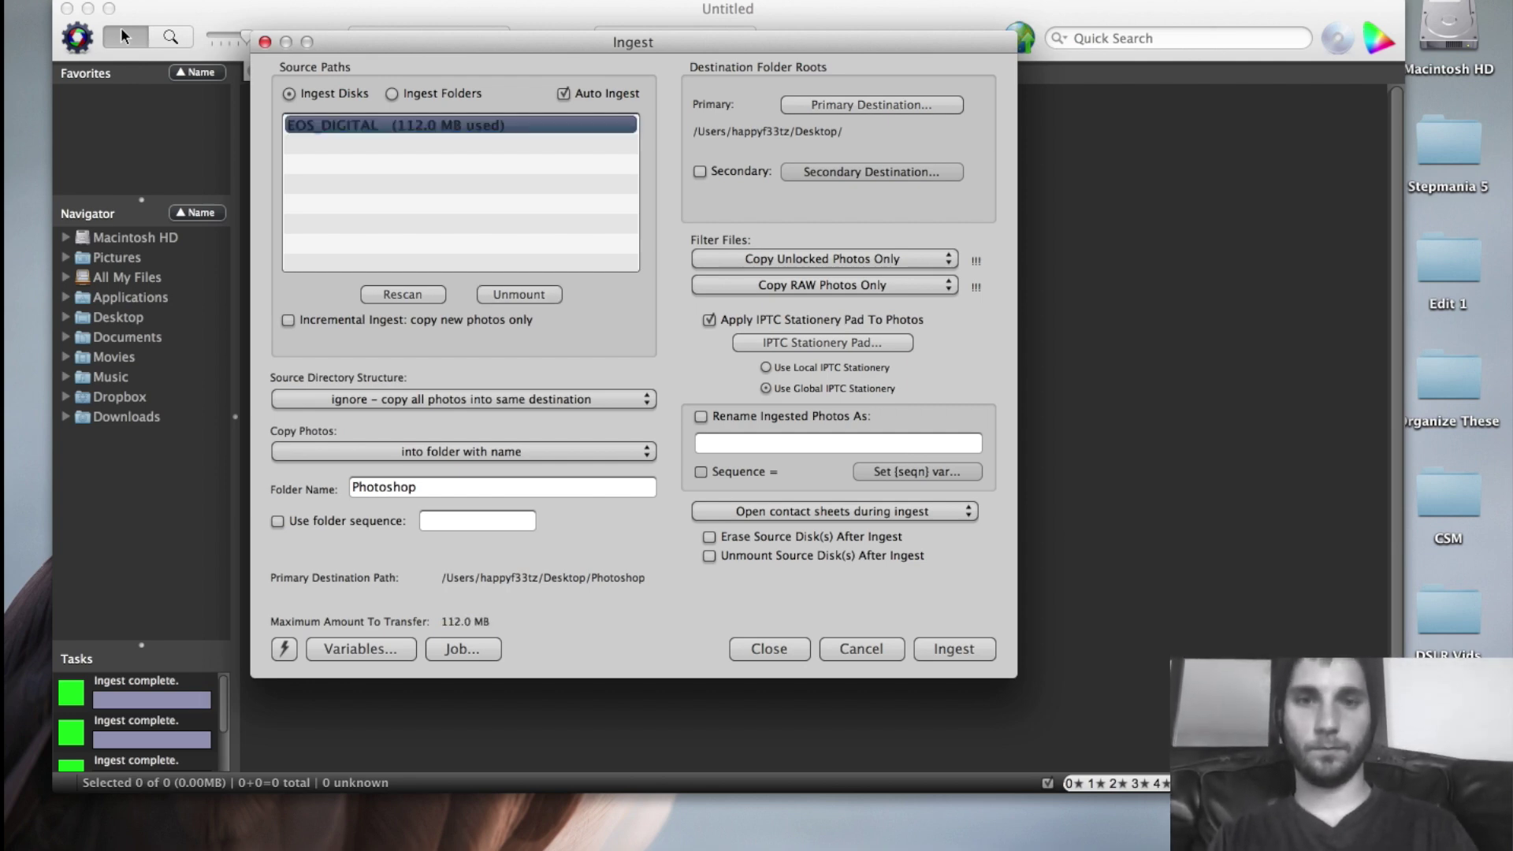
Close the Ingest dialog and eject the EOS_DIGITAL card from the desktop.
{"action": "left_click", "coordinate": [769, 649]}
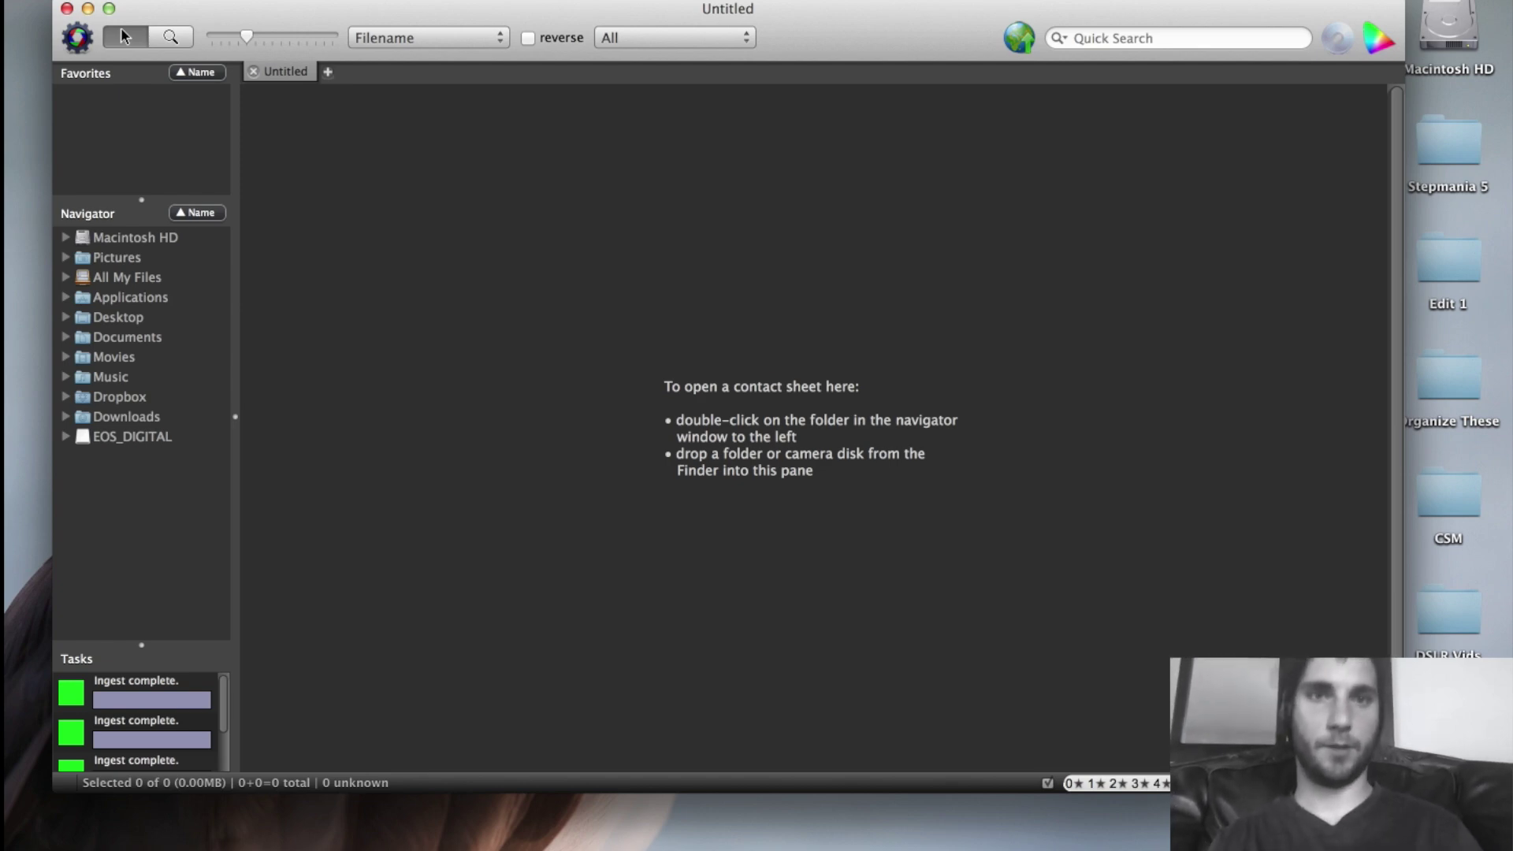
{"action": "left_click_drag", "start_coordinate": [728, 9], "coordinate": [731, 92]}
{"action": "right_click", "coordinate": [1201, 28]}
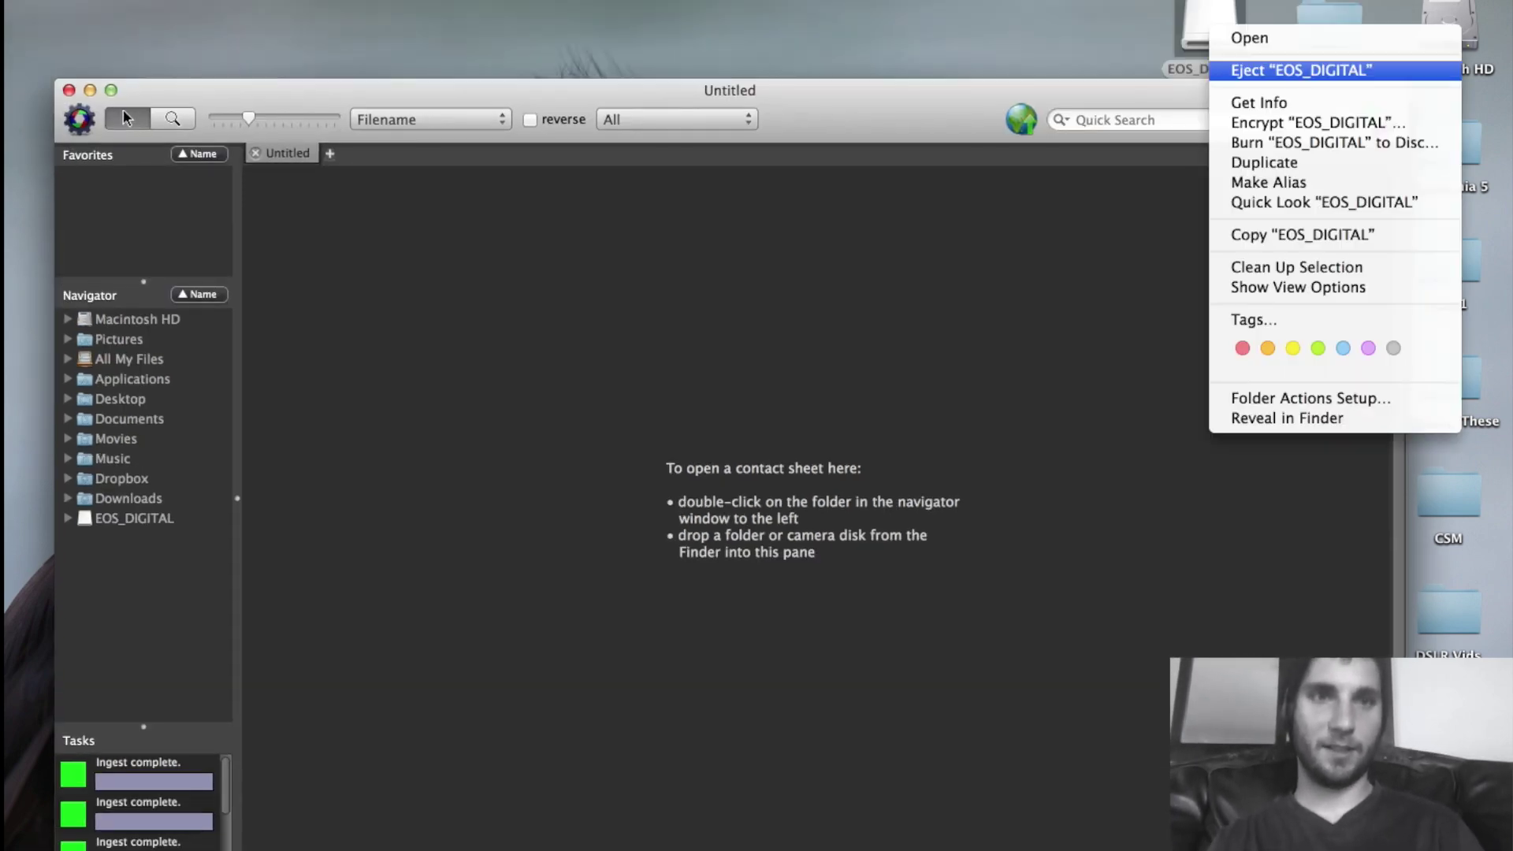
{"action": "left_click", "coordinate": [1261, 71]}
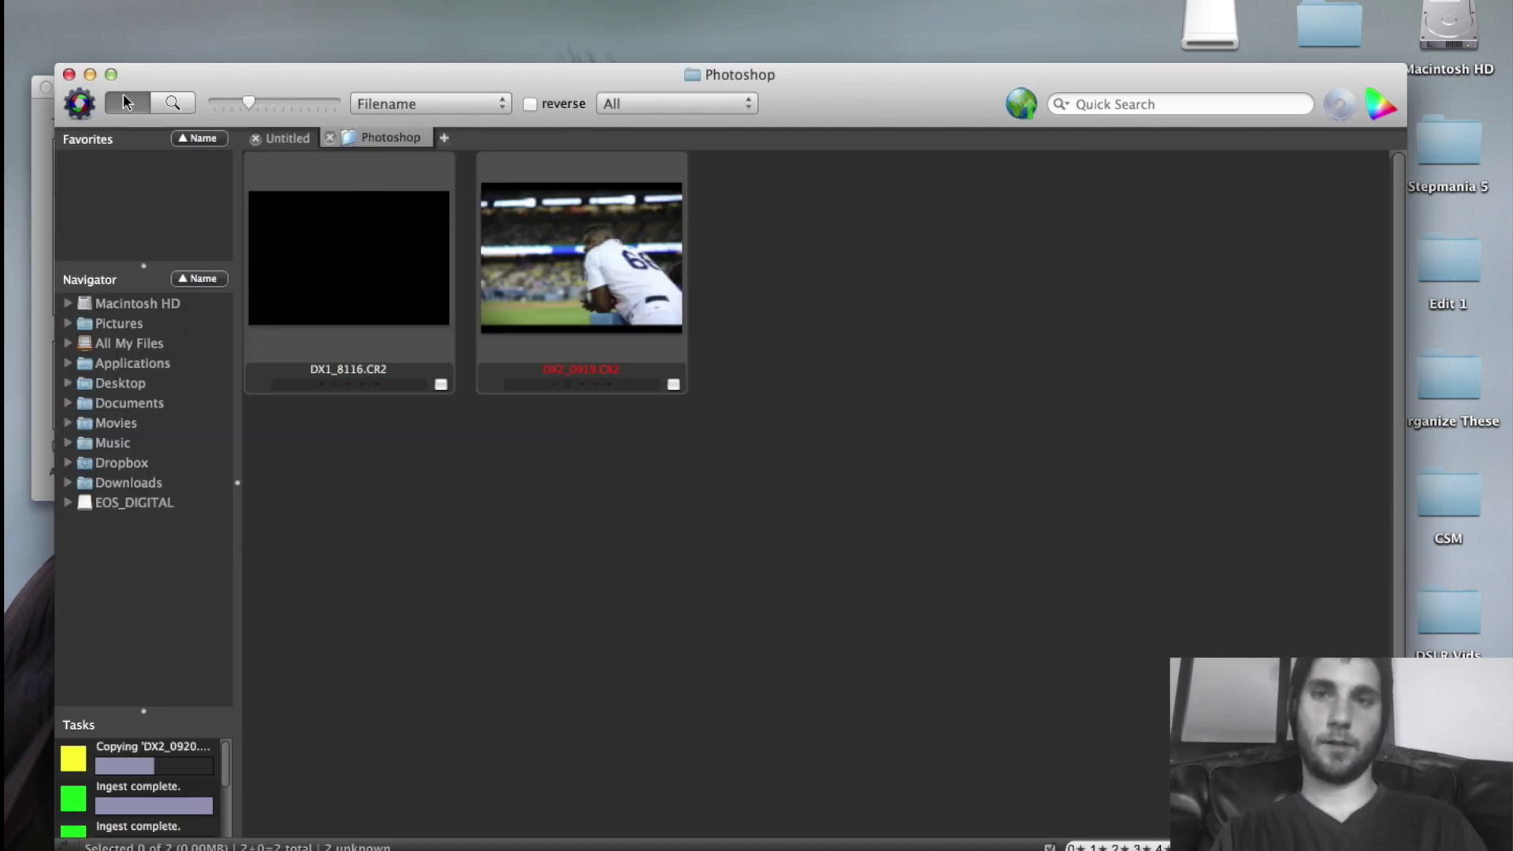
Reposition the Photoshop contact sheet window and eject the EOS_DIGITAL card once its photos are copied.
{"action": "left_click_drag", "start_coordinate": [126, 101], "coordinate": [160, 54]}
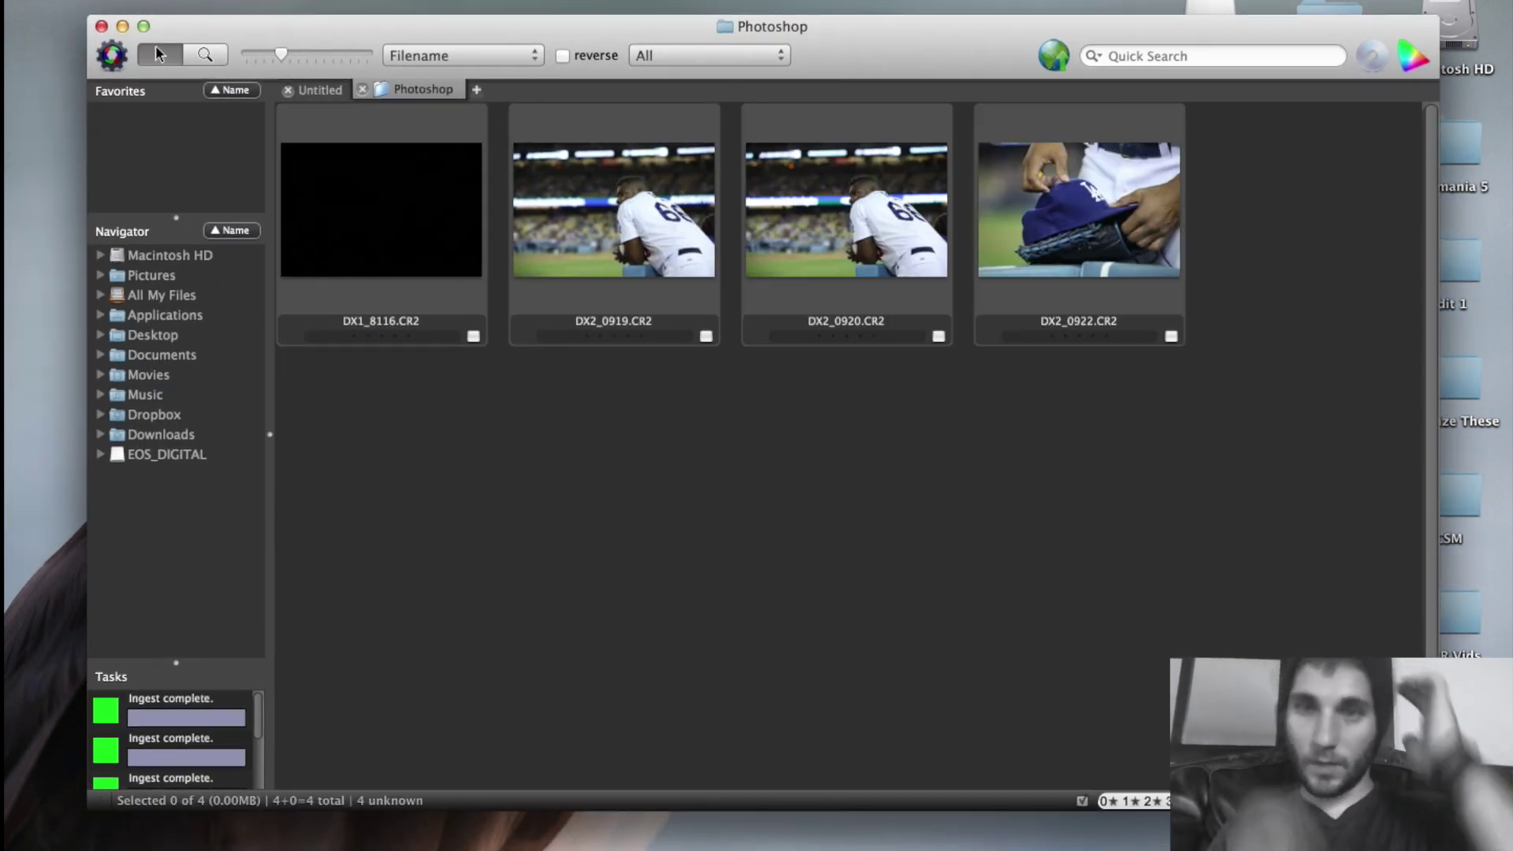
{"action": "mouse_move", "coordinate": [614, 210]}
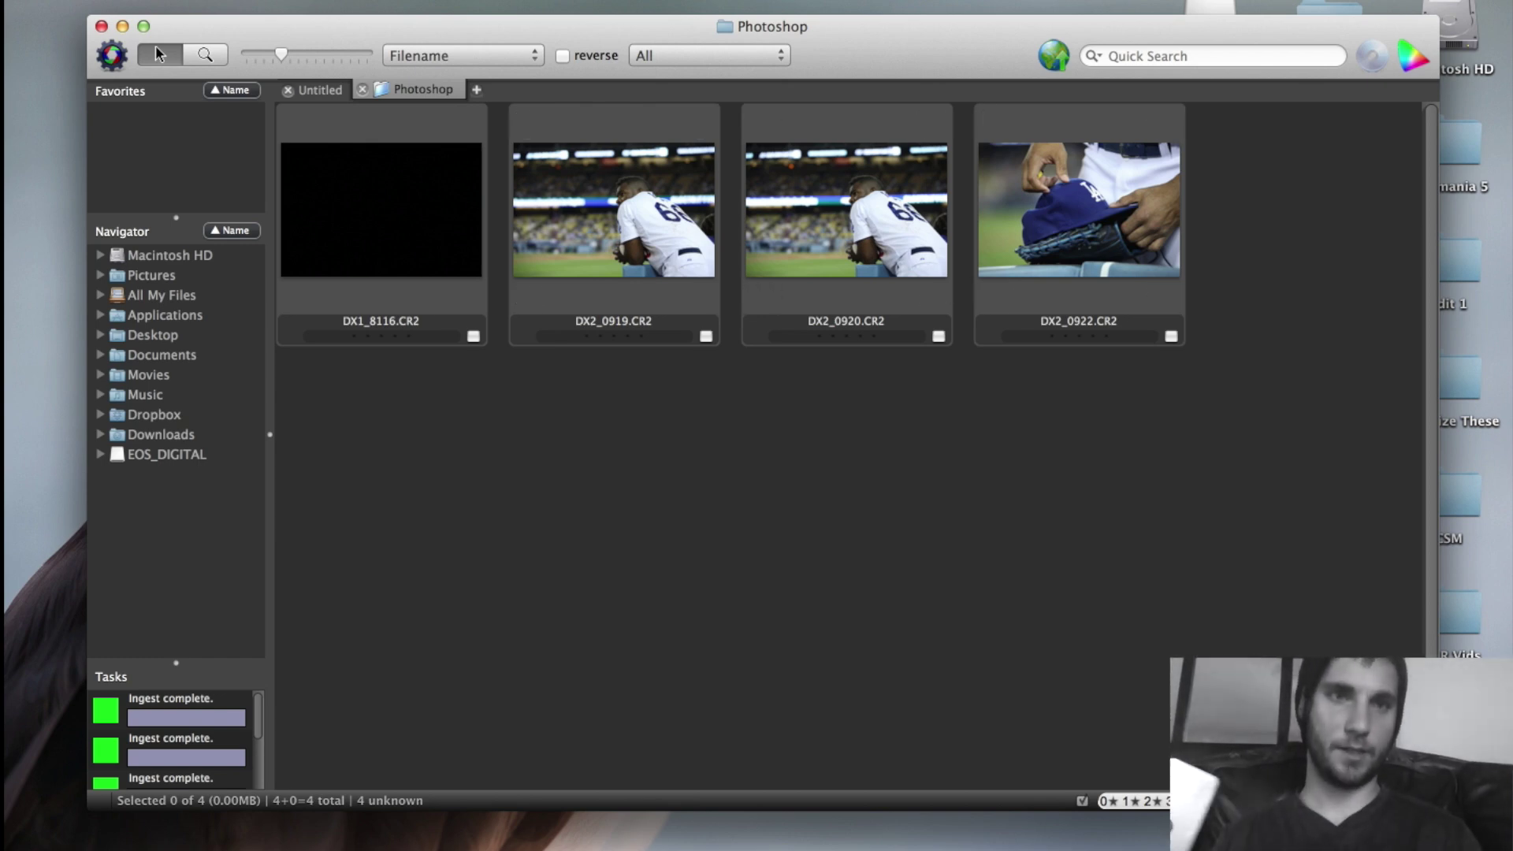
{"action": "right_click", "coordinate": [1211, 6]}
{"action": "left_click", "coordinate": [1300, 40]}
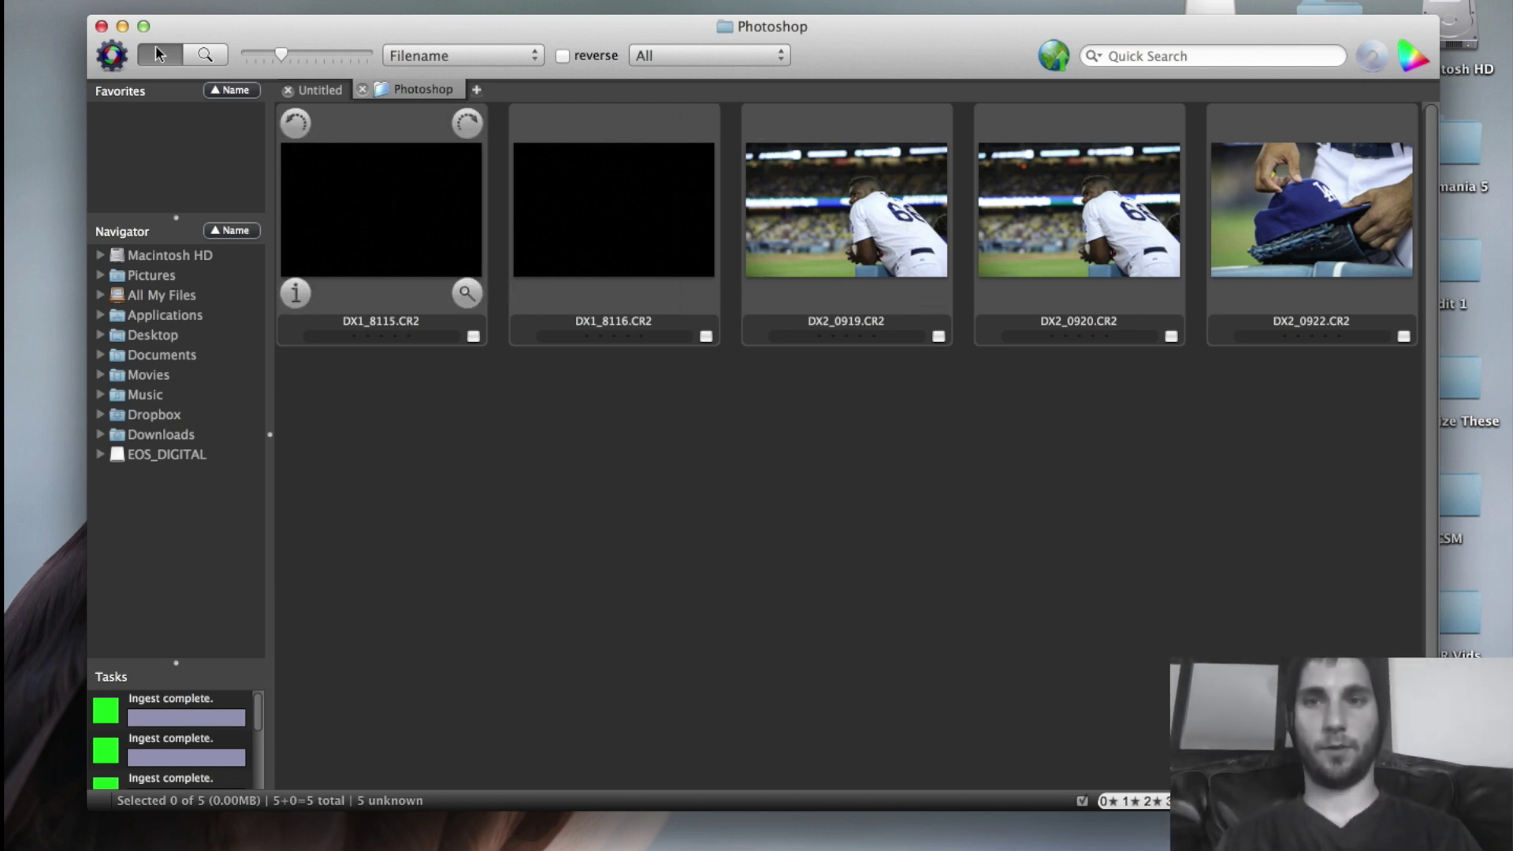
In DX1_8115.CR2's IPTC info, insert the replacement code for New York Mets first baseman Josh Satin (13) plus "pitches" before "during" in the caption.
{"action": "left_click", "coordinate": [296, 293]}
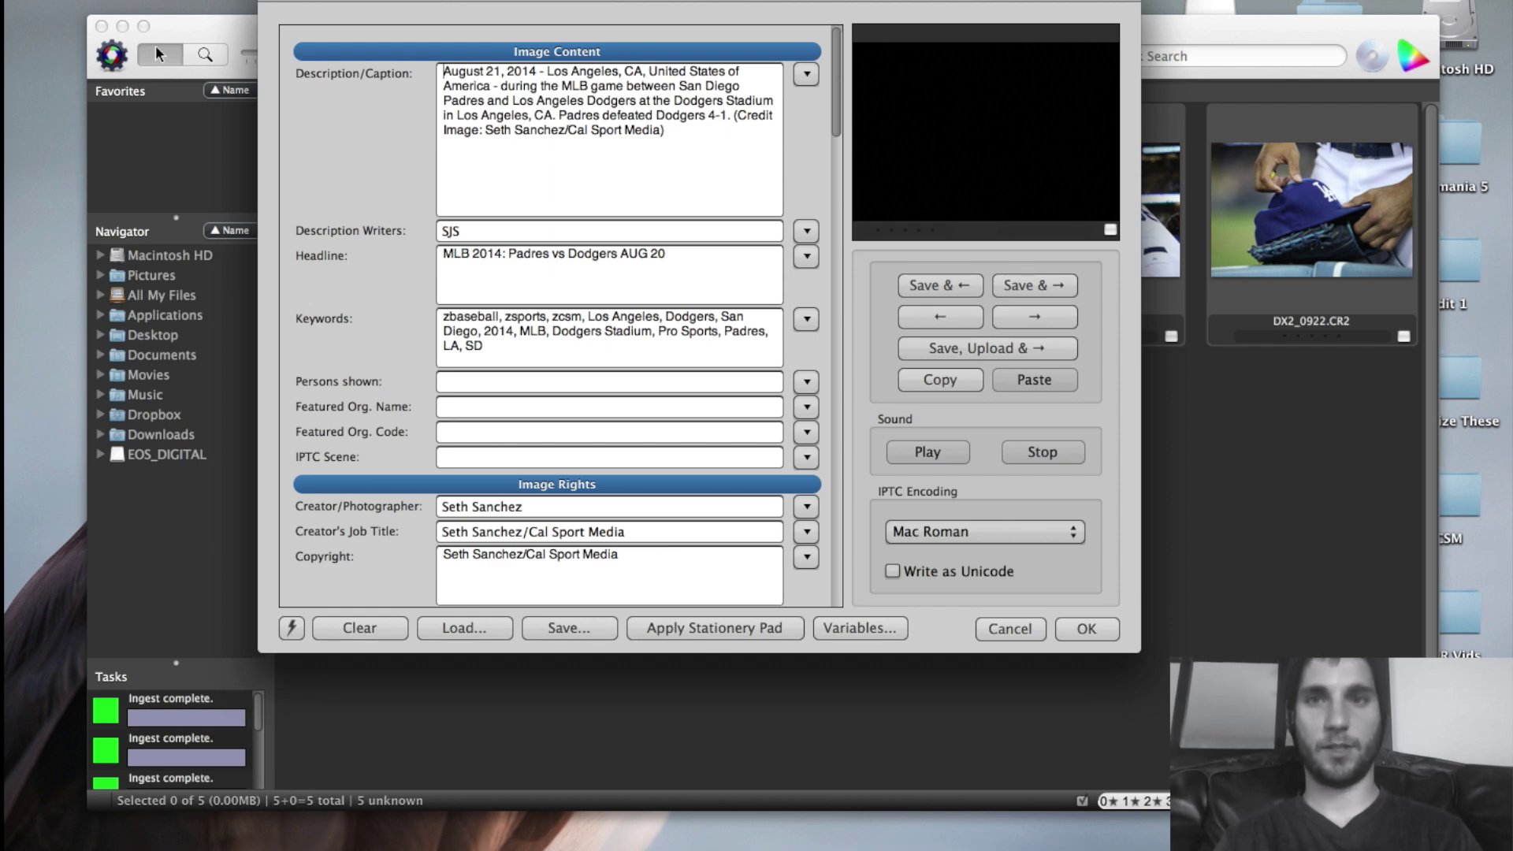
{"action": "key", "text": "super+a"}
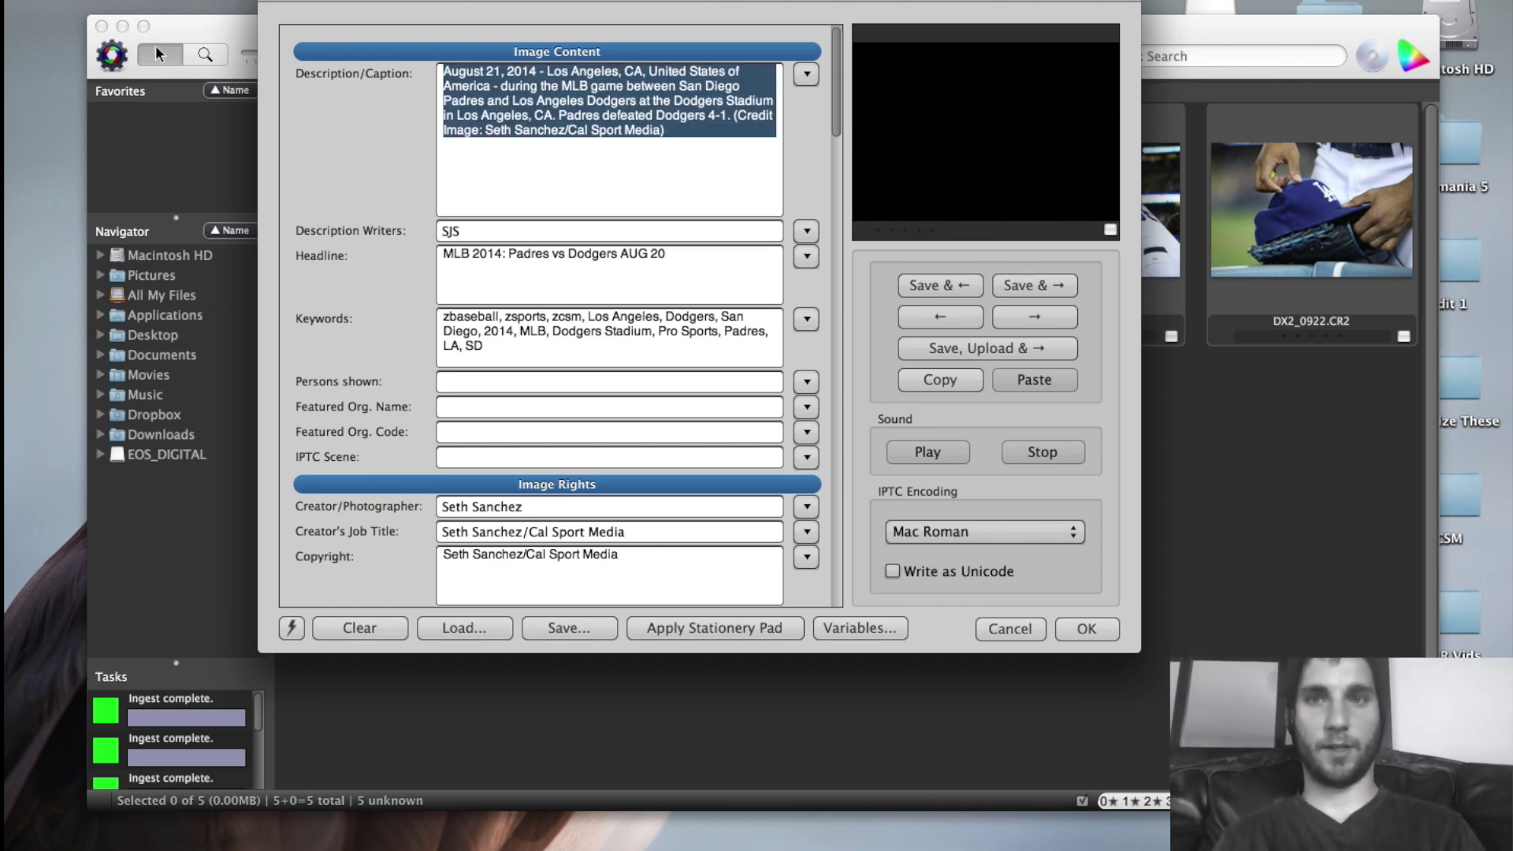
{"action": "left_click", "coordinate": [502, 86]}
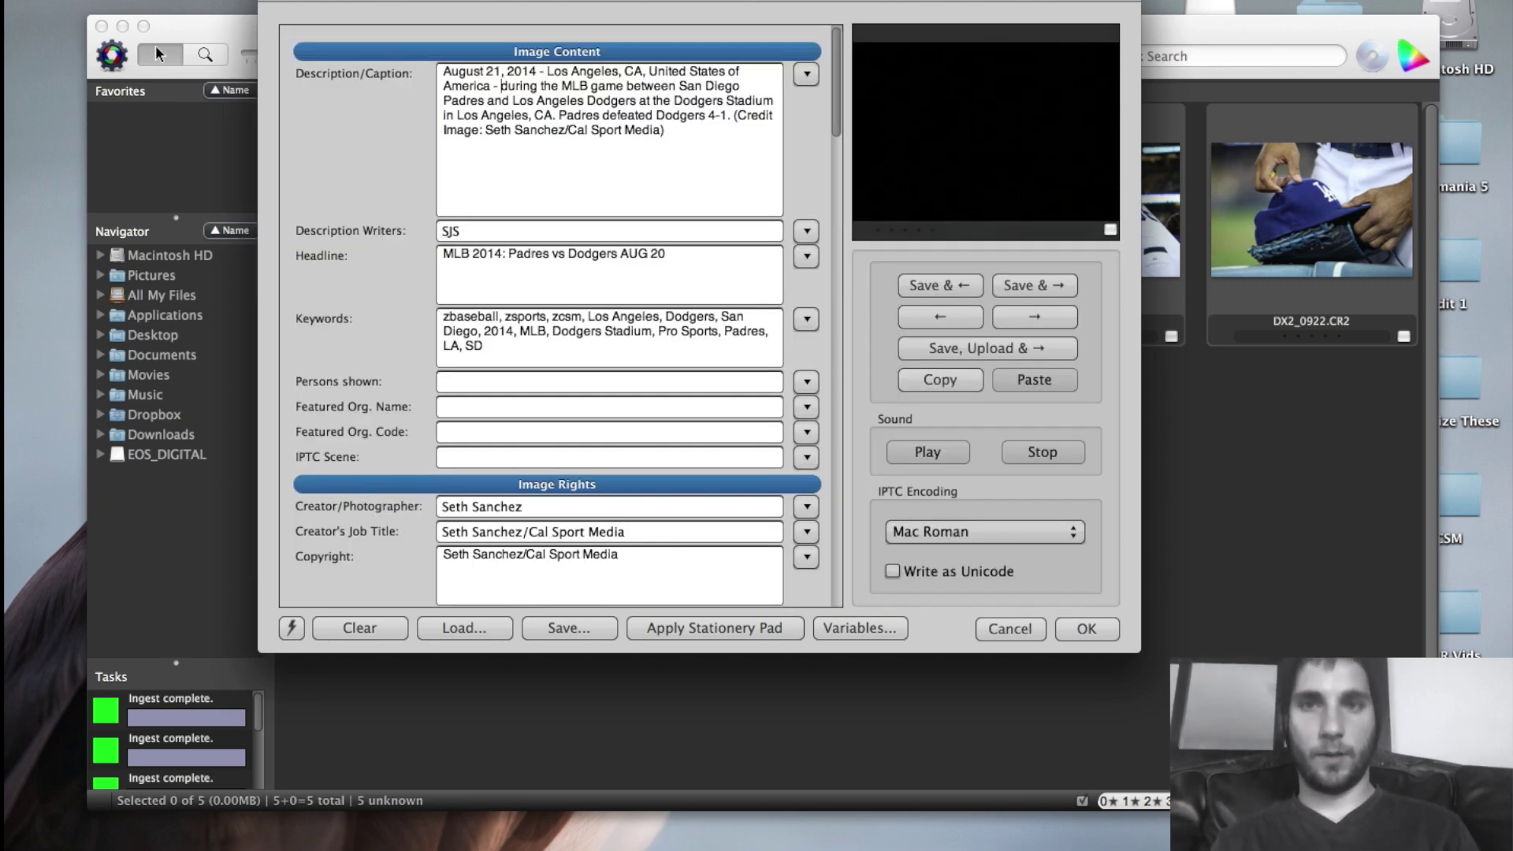
{"action": "type", "text": "\\"}
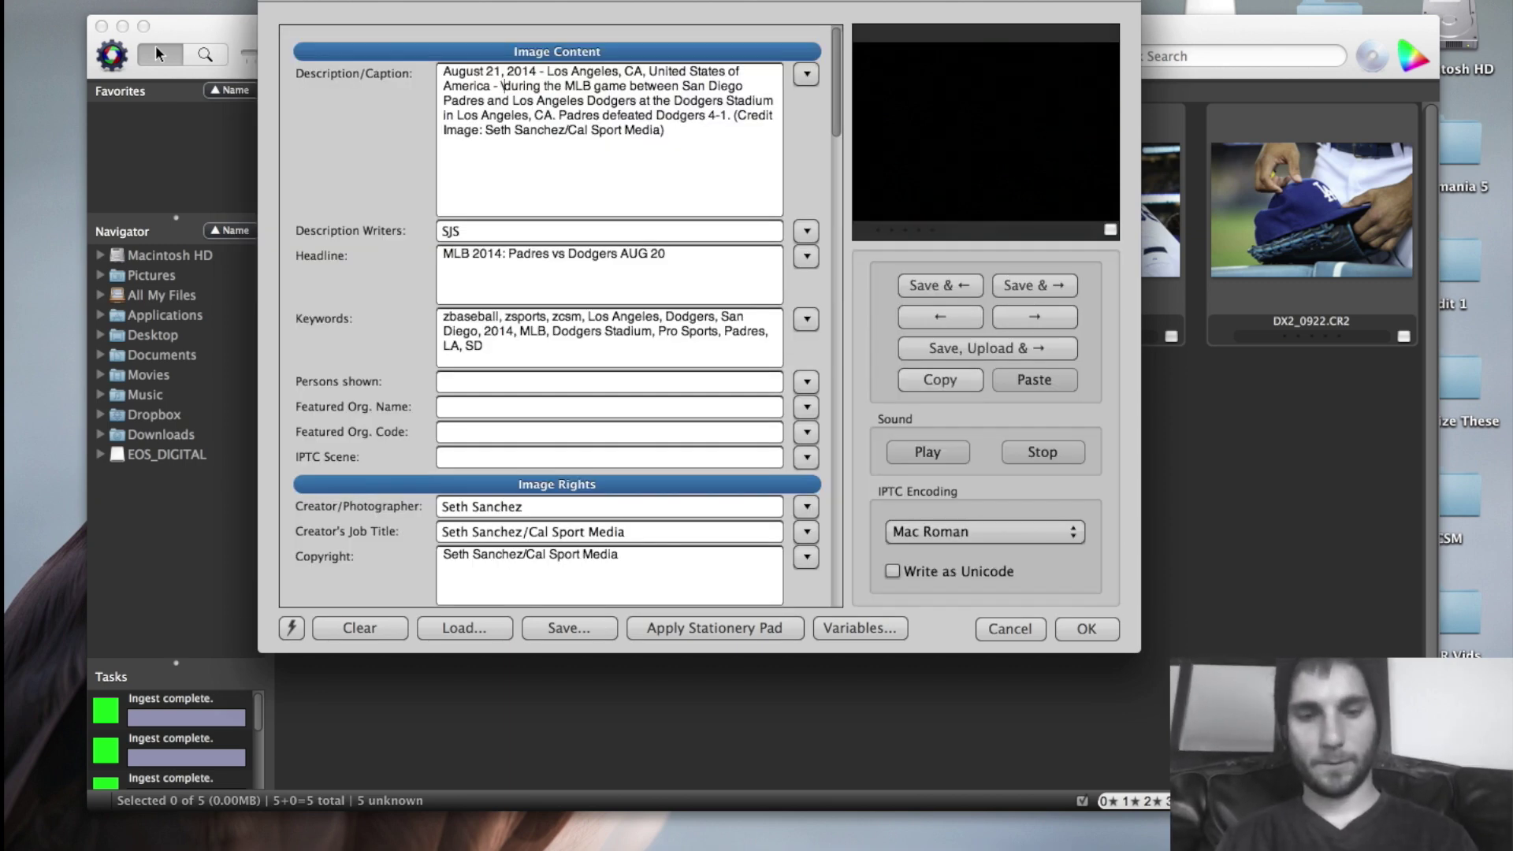
{"action": "type", "text": "ny"}
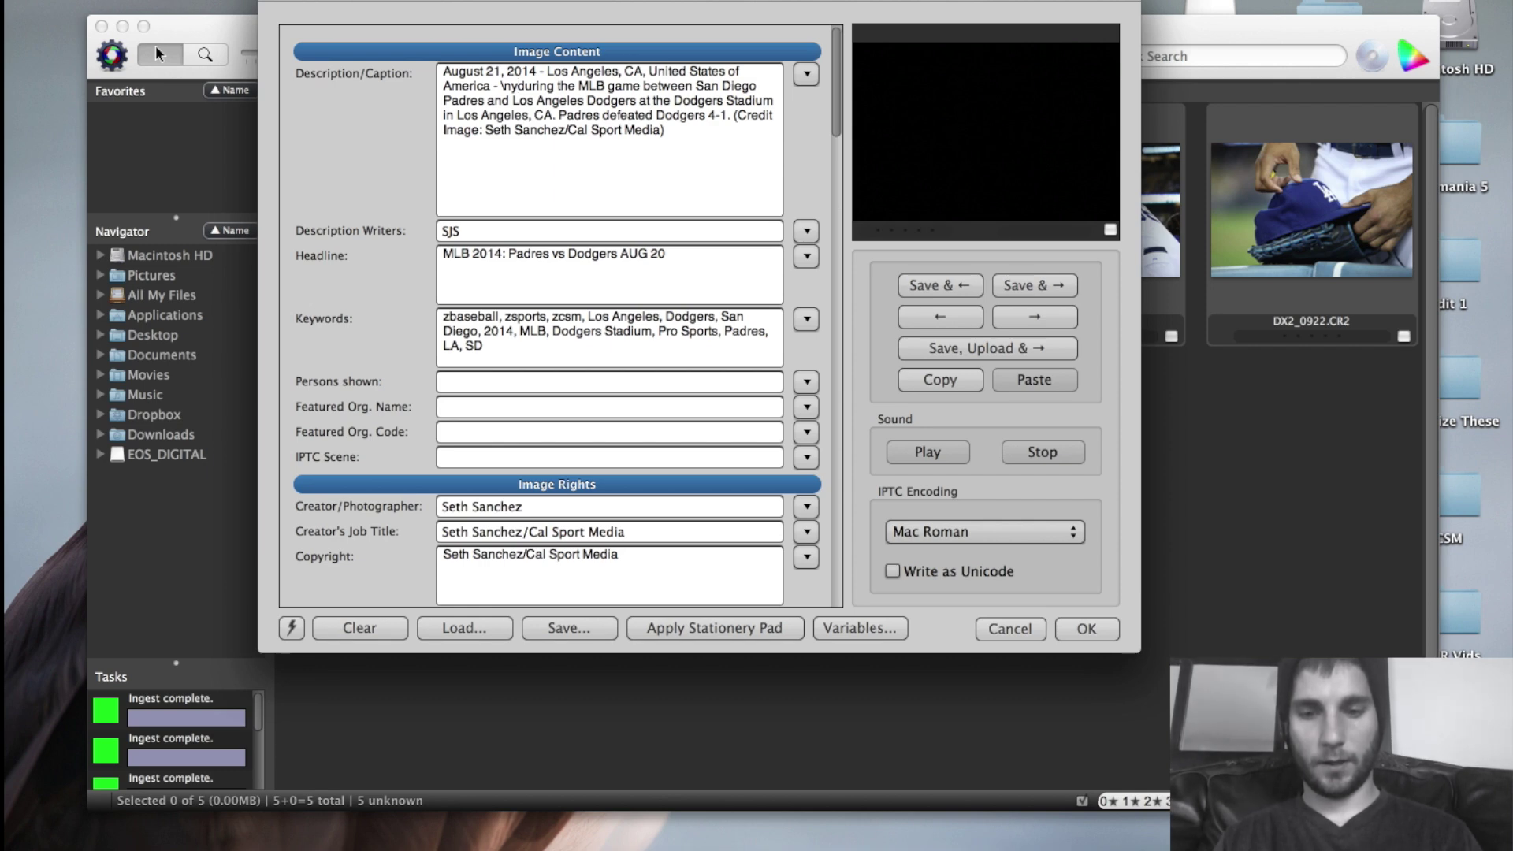
{"action": "type", "text": "1"}
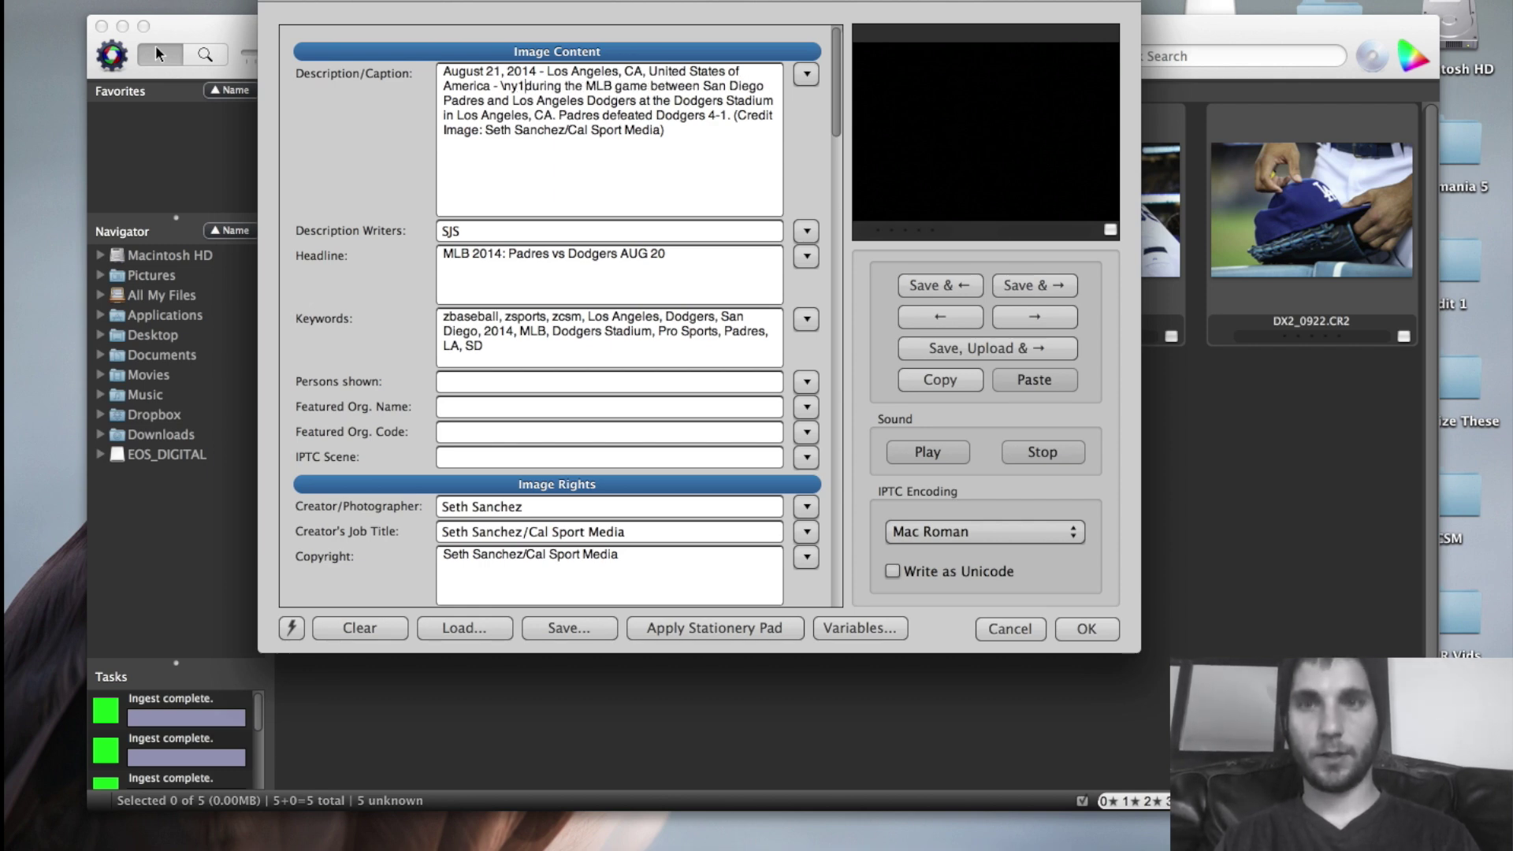
{"action": "type", "text": "\\"}
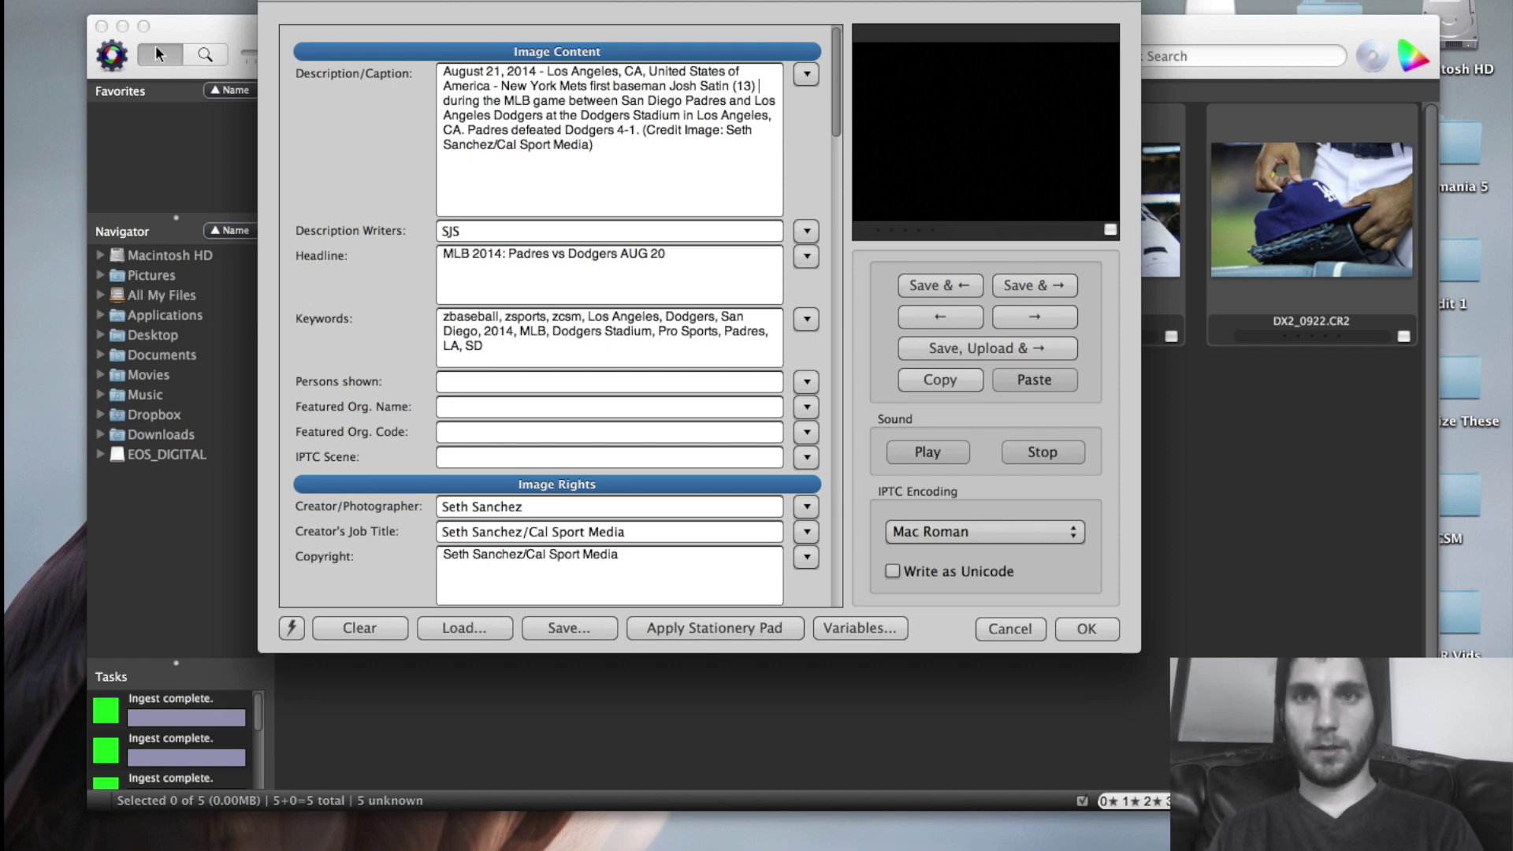
{"action": "type", "text": "pitches during the MLB game between San Diego Padres"}
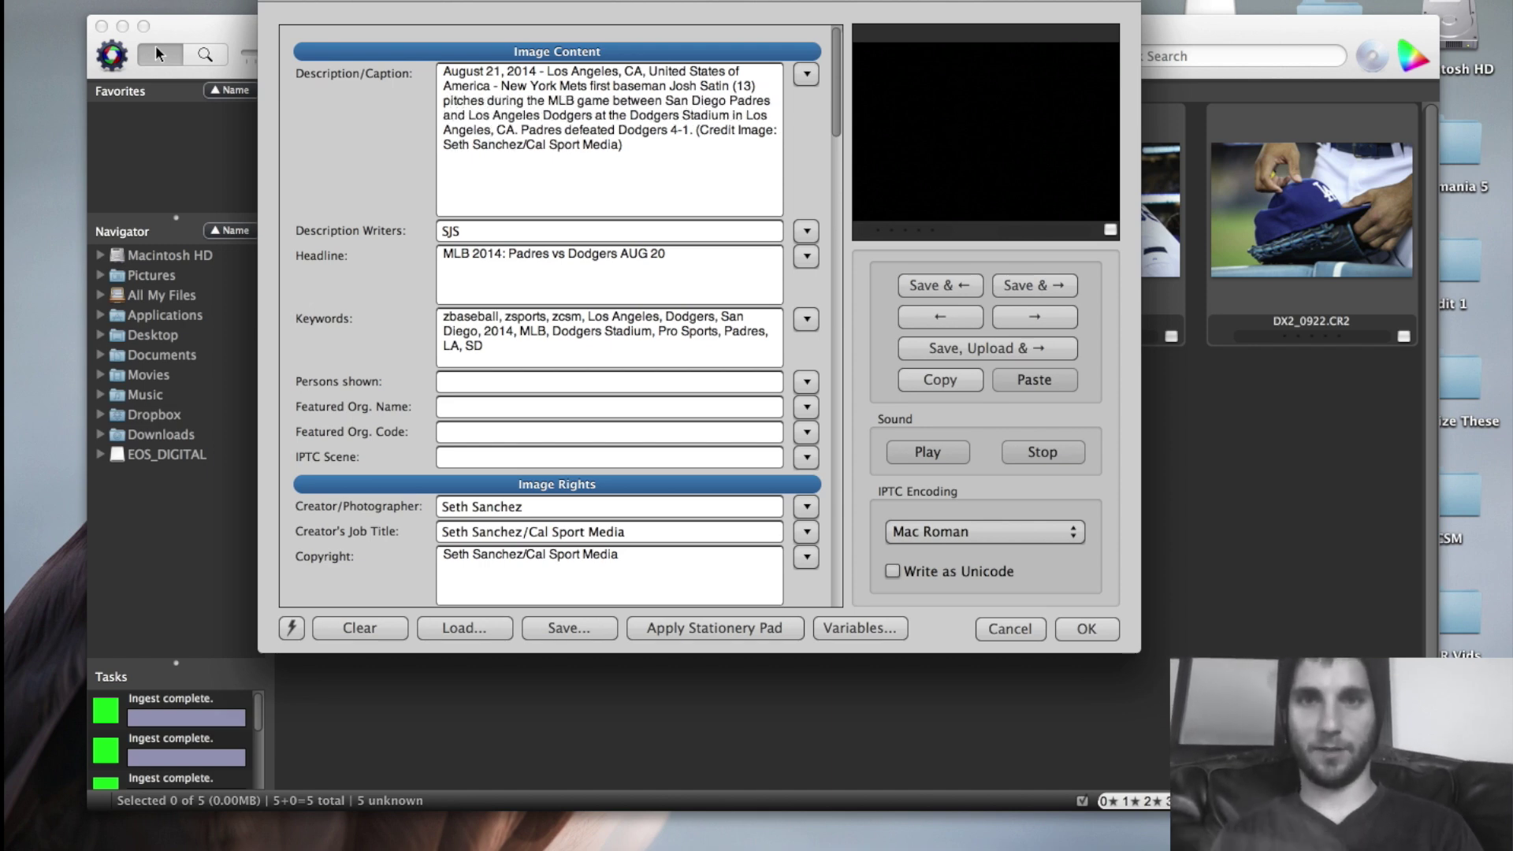
Fill in the Supp Cat 2 field of the photo's IPTC info with "[Josh Satin]".
{"action": "scroll", "coordinate": [557, 316], "scroll_direction": "down", "scroll_amount": 19}
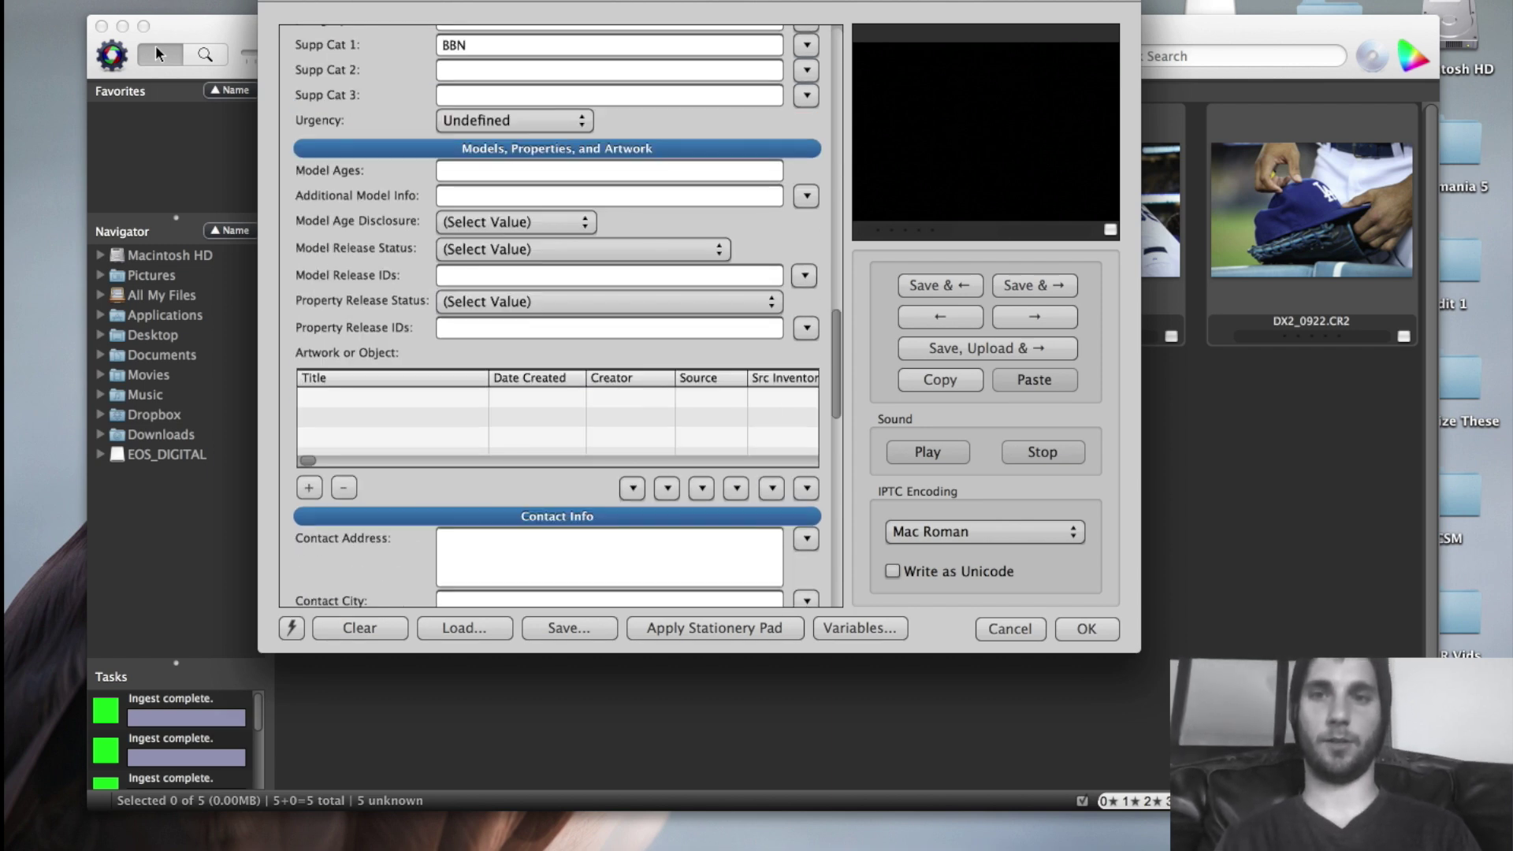
{"action": "scroll", "coordinate": [557, 315], "scroll_direction": "up", "scroll_amount": 2}
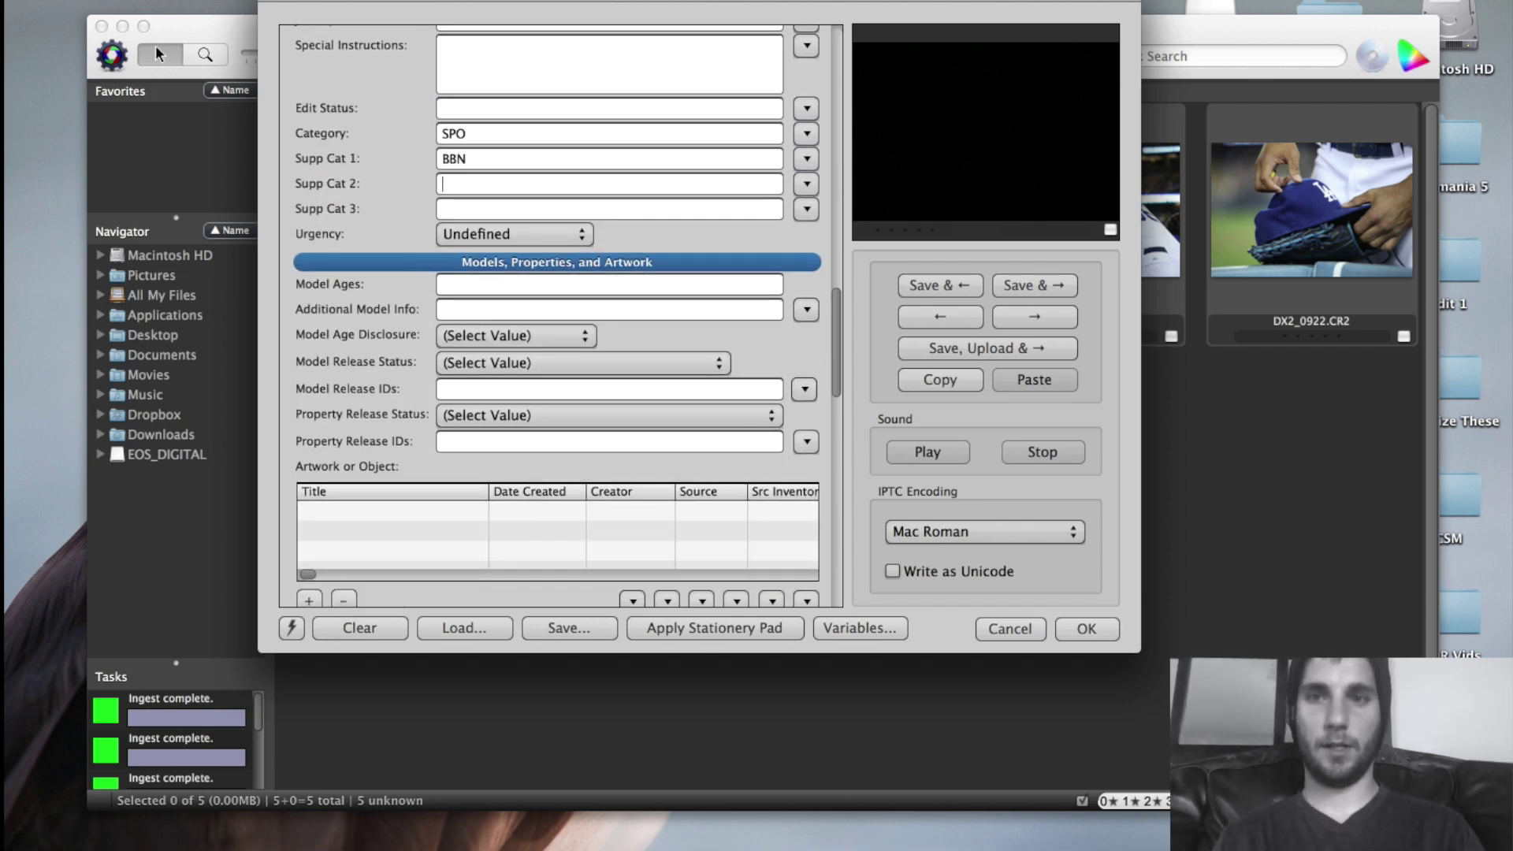
{"action": "type", "text": "\\"}
{"action": "type", "text": "Josh Satin]"}
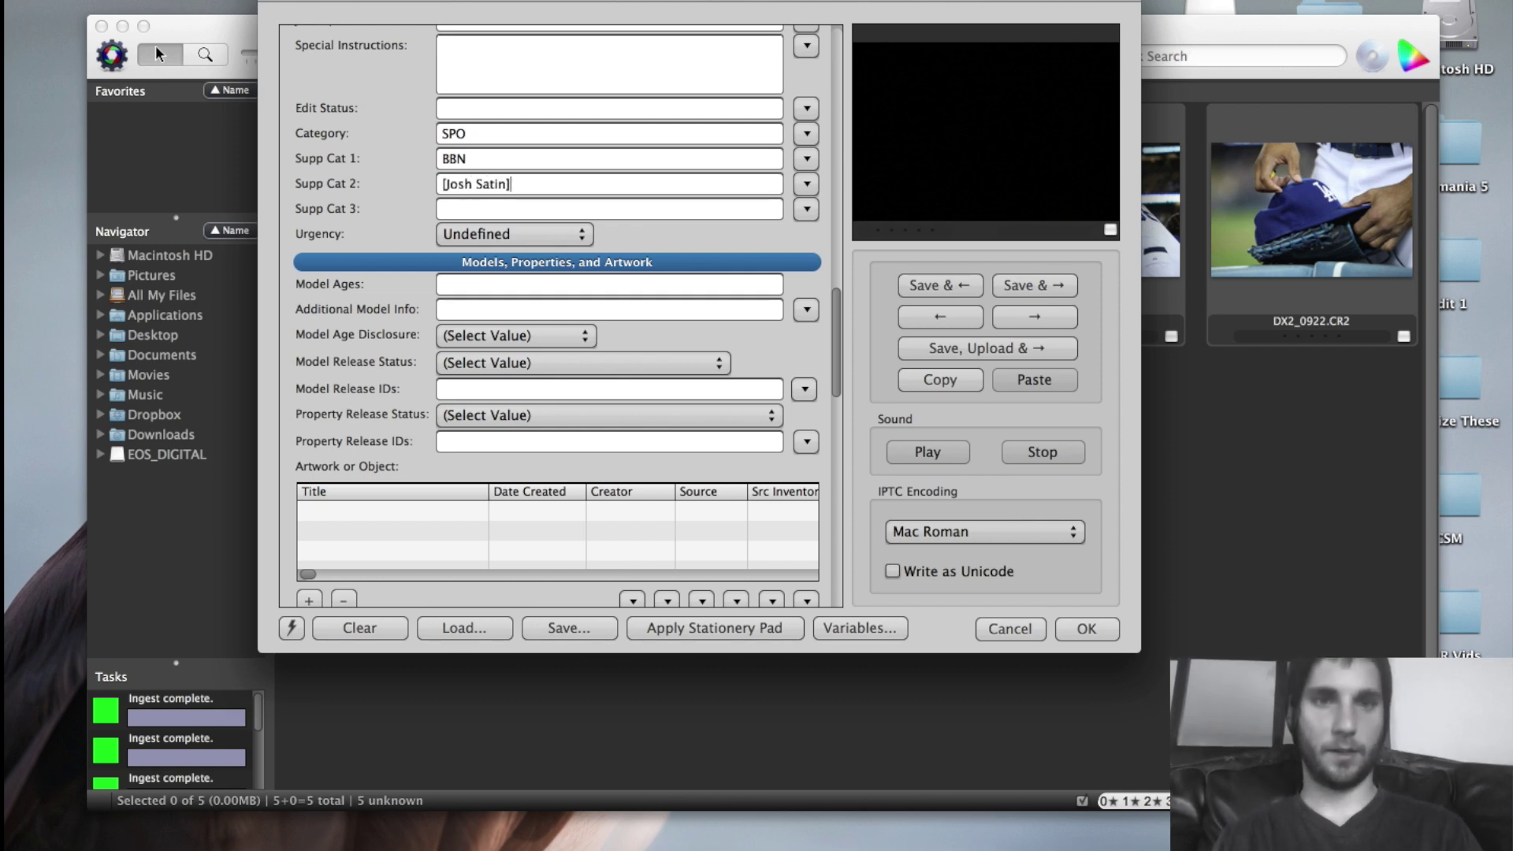
Save the photo's IPTC info, advance to the next photo's info and close the IPTC info window.
{"action": "key", "text": "super+]"}
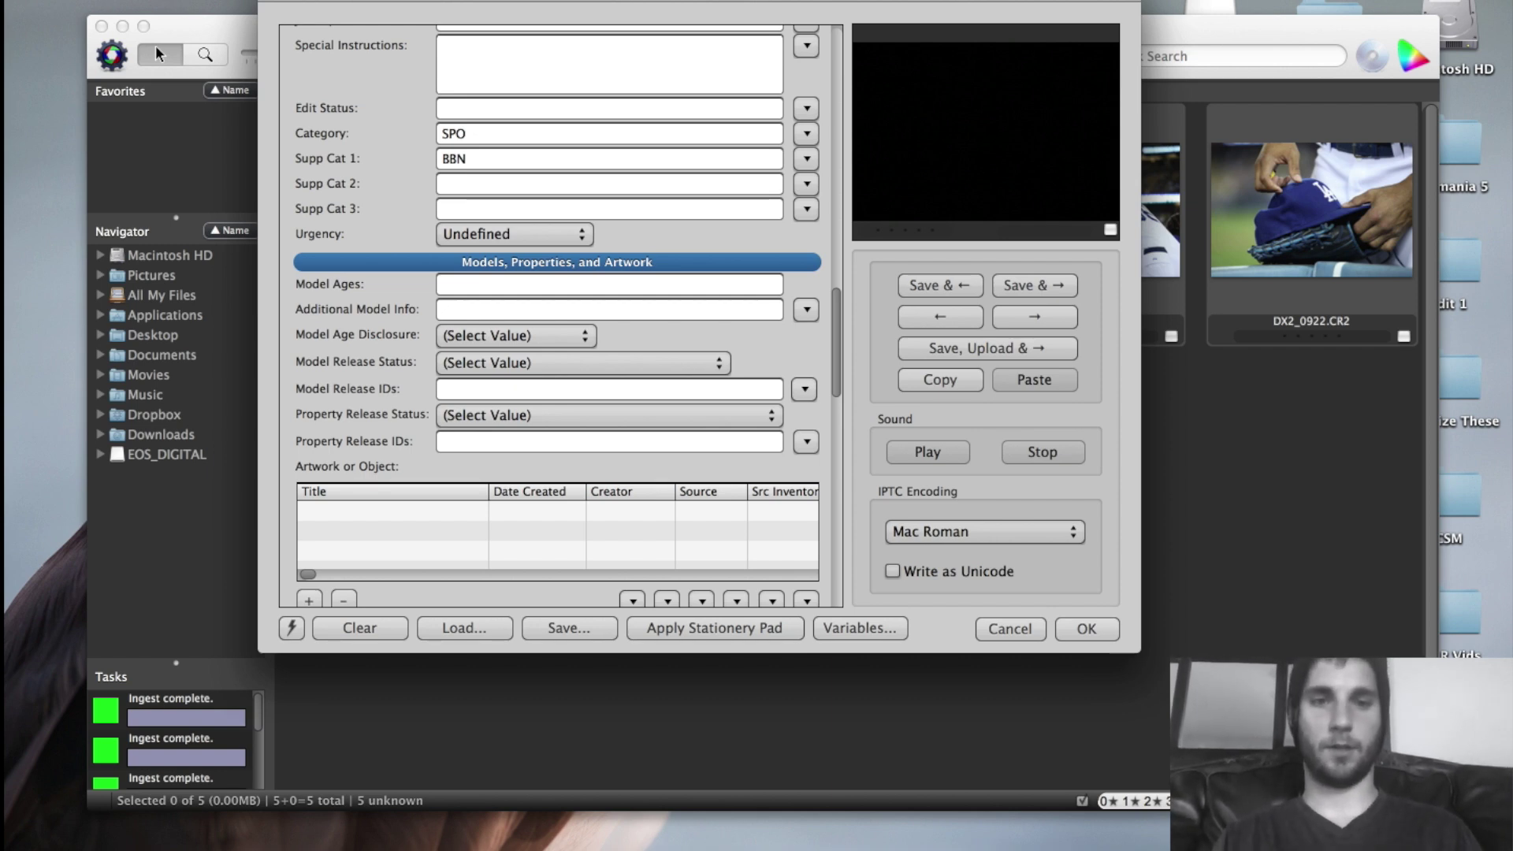
{"action": "key", "text": "Return"}
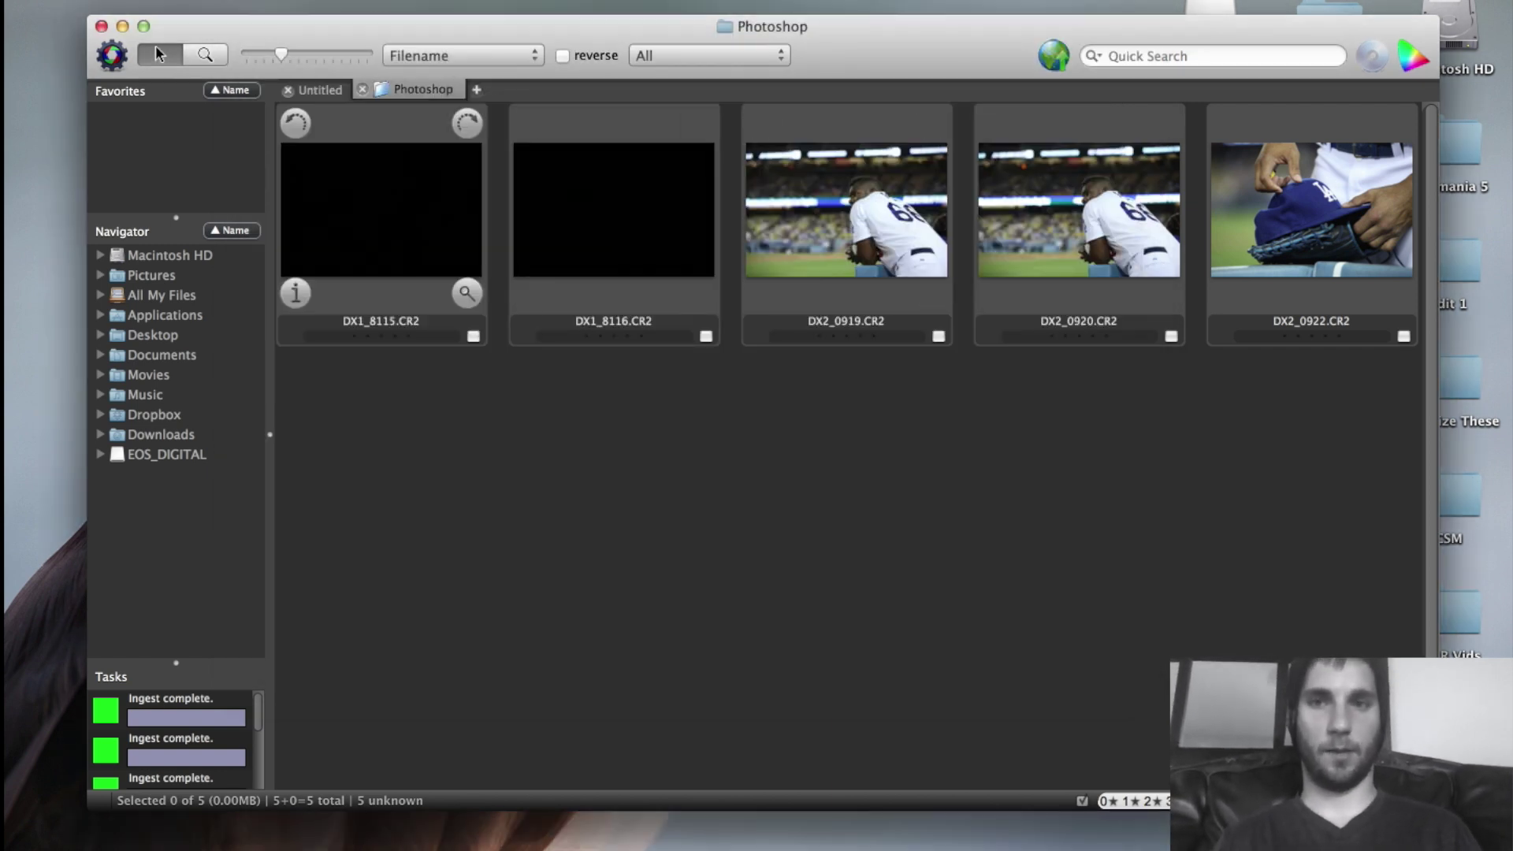
{"action": "left_click", "coordinate": [382, 209]}
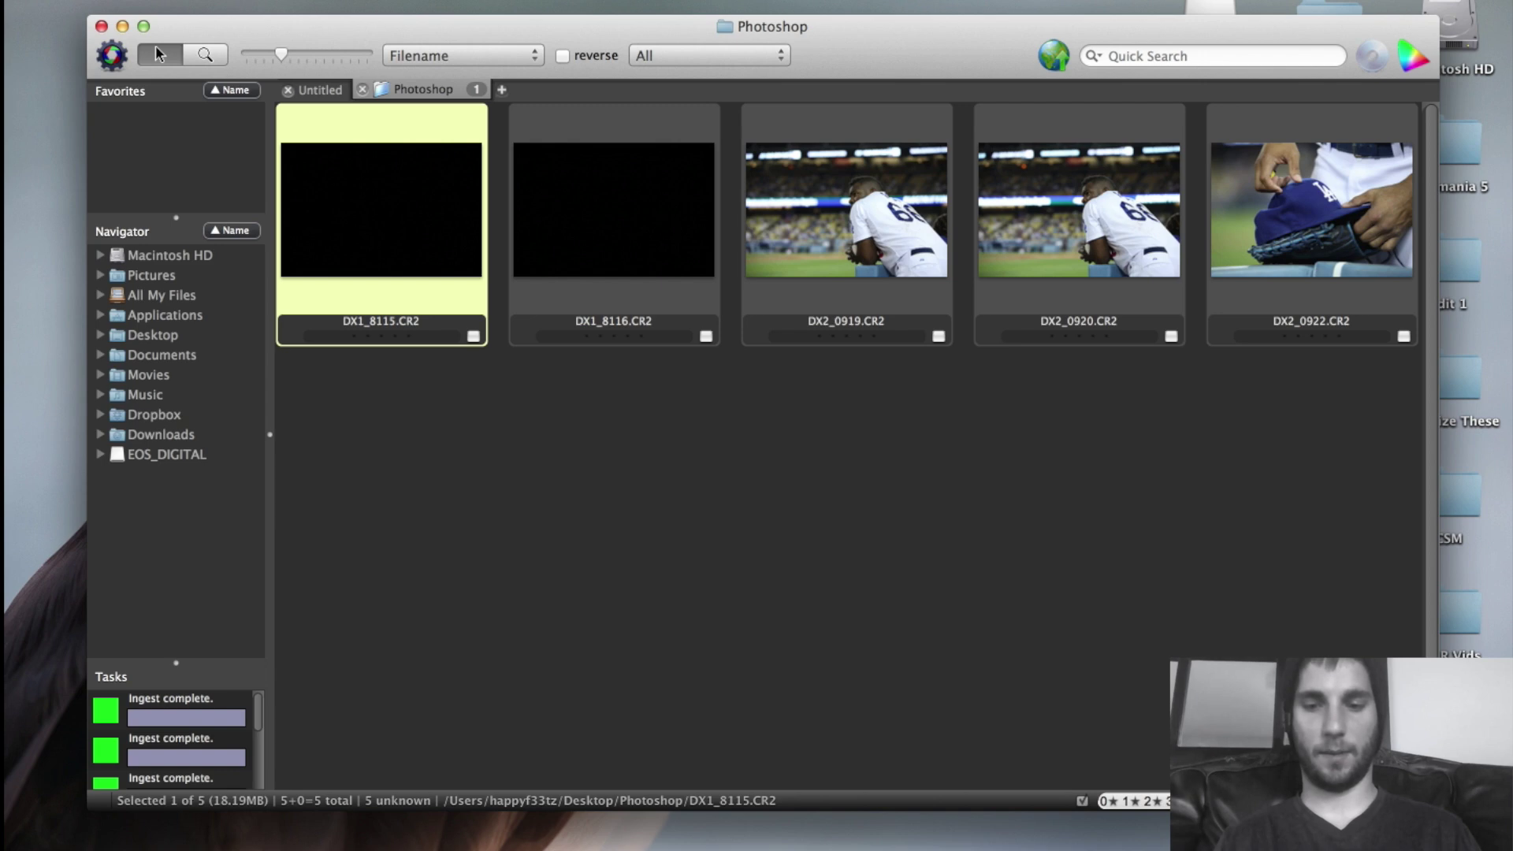
{"action": "key", "text": "super+a"}
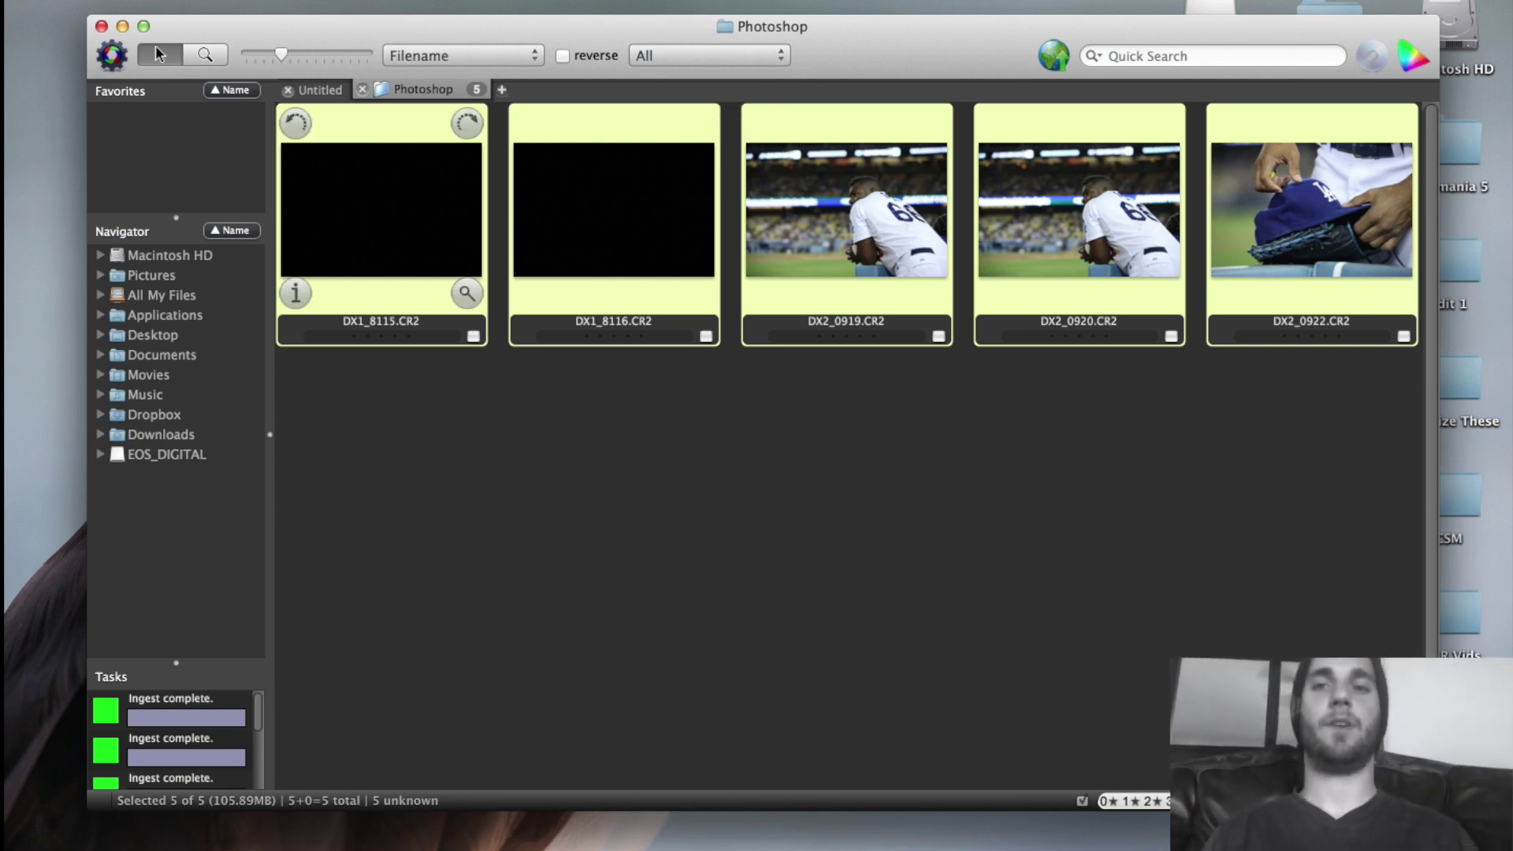
{"action": "left_click", "coordinate": [381, 210]}
{"action": "left_click", "coordinate": [614, 209]}
{"action": "key", "text": "Right"}
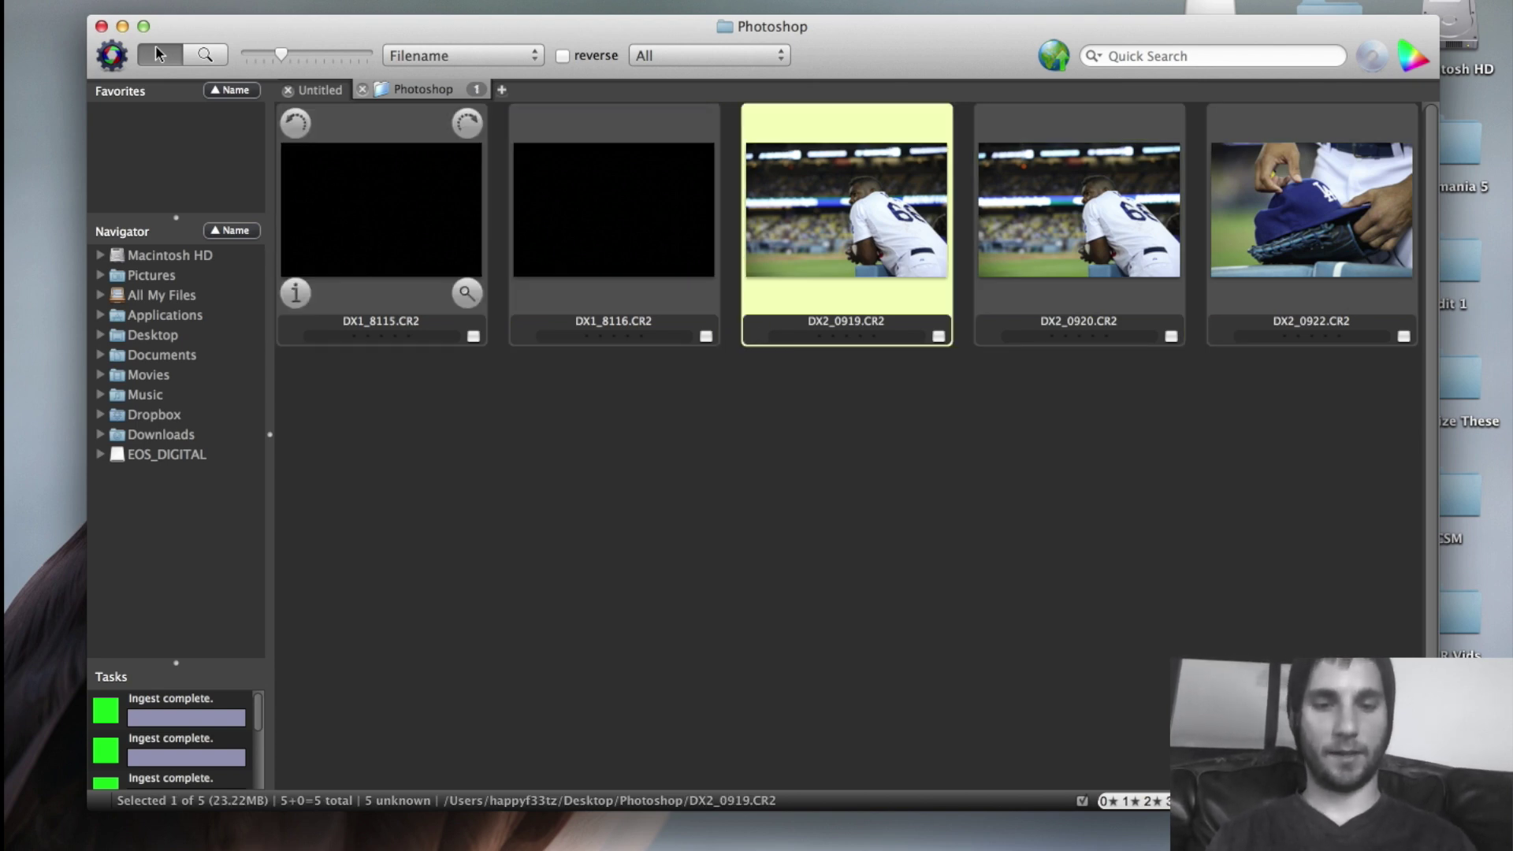
{"action": "key", "text": "Right"}
{"action": "key", "text": "Right"}
{"action": "key", "text": "Right"}
{"action": "key", "text": "Right"}
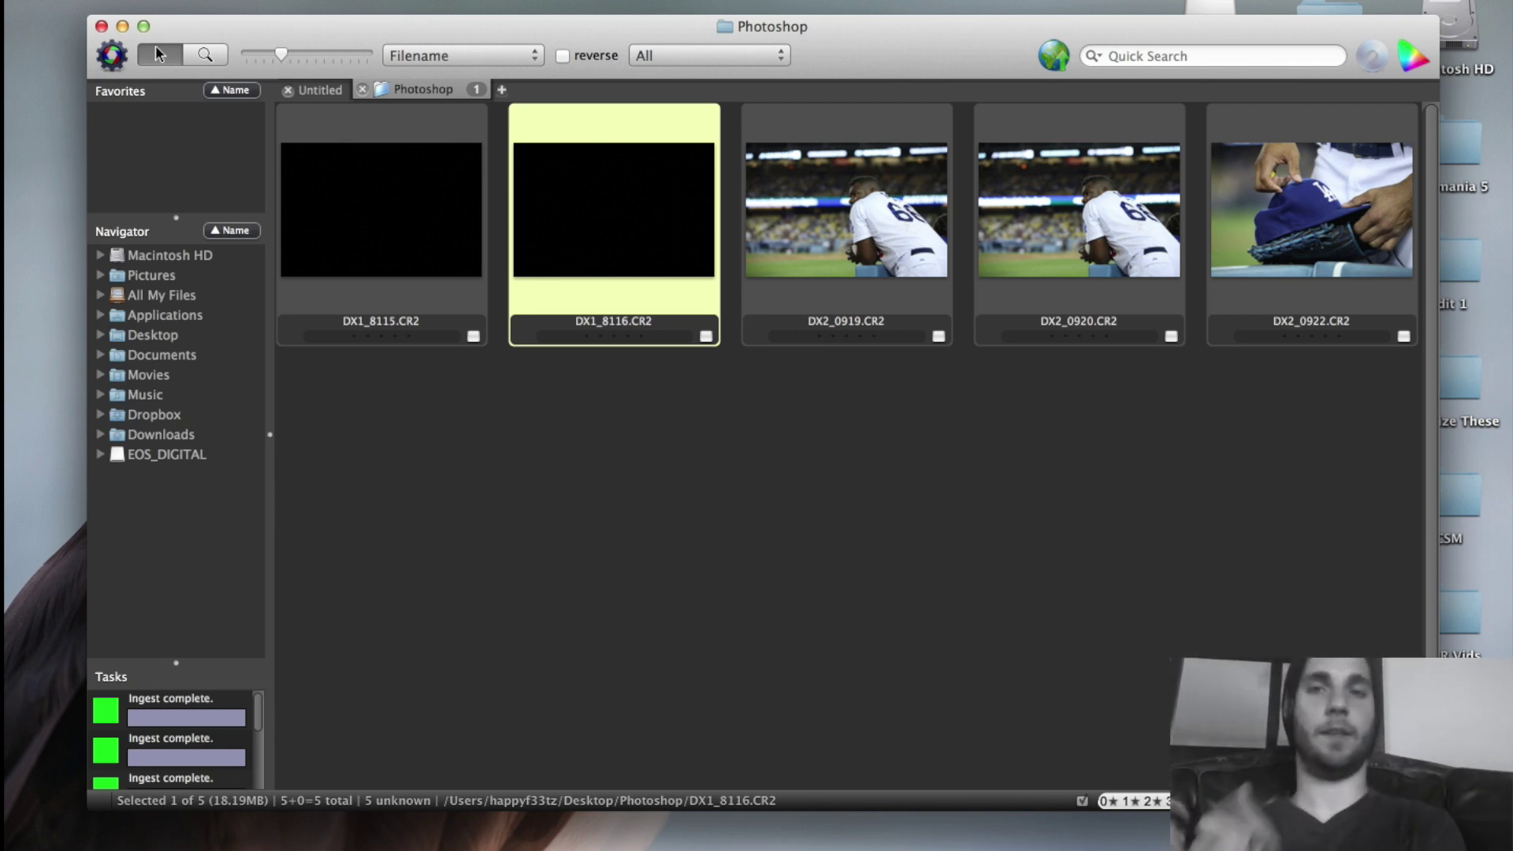
{"action": "key", "text": "Left"}
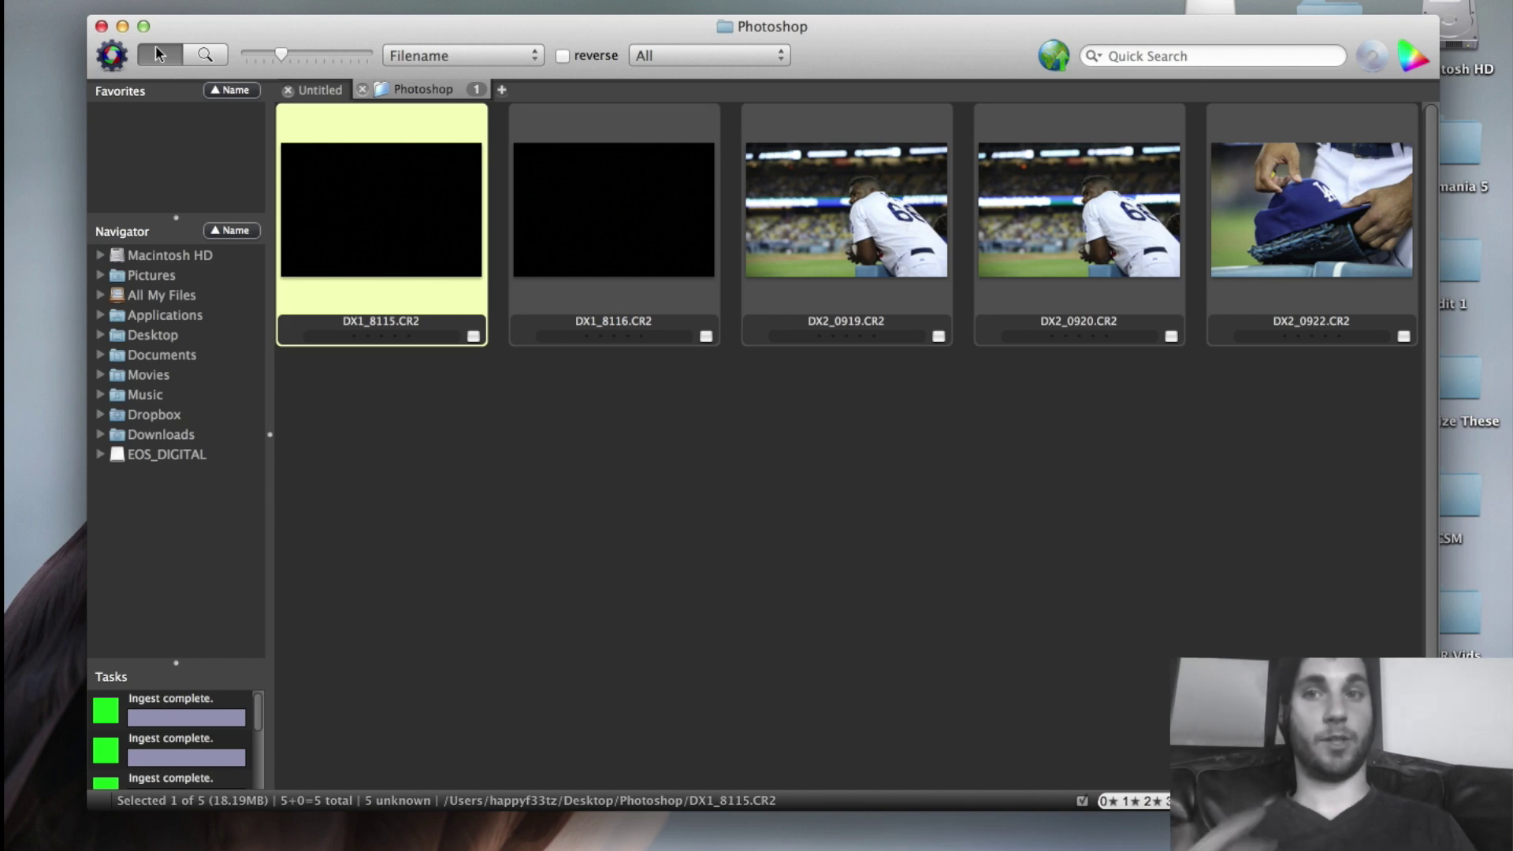
Tag the photos DX1_8115.CR2 and DX2_0919.CR2 in the contact sheet.
{"action": "left_click", "coordinate": [694, 55]}
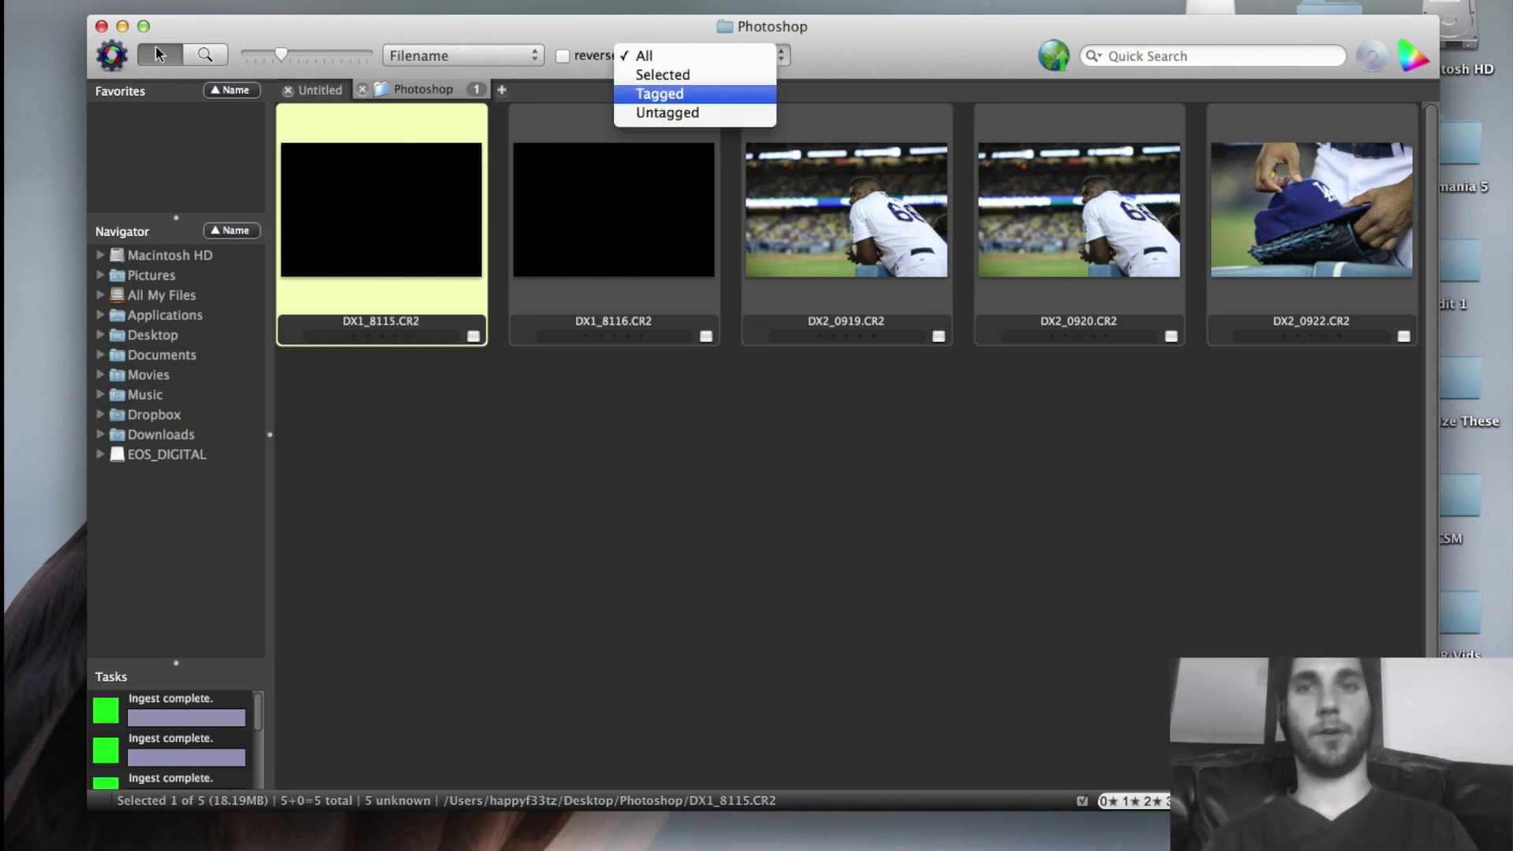
{"action": "left_click", "coordinate": [684, 56]}
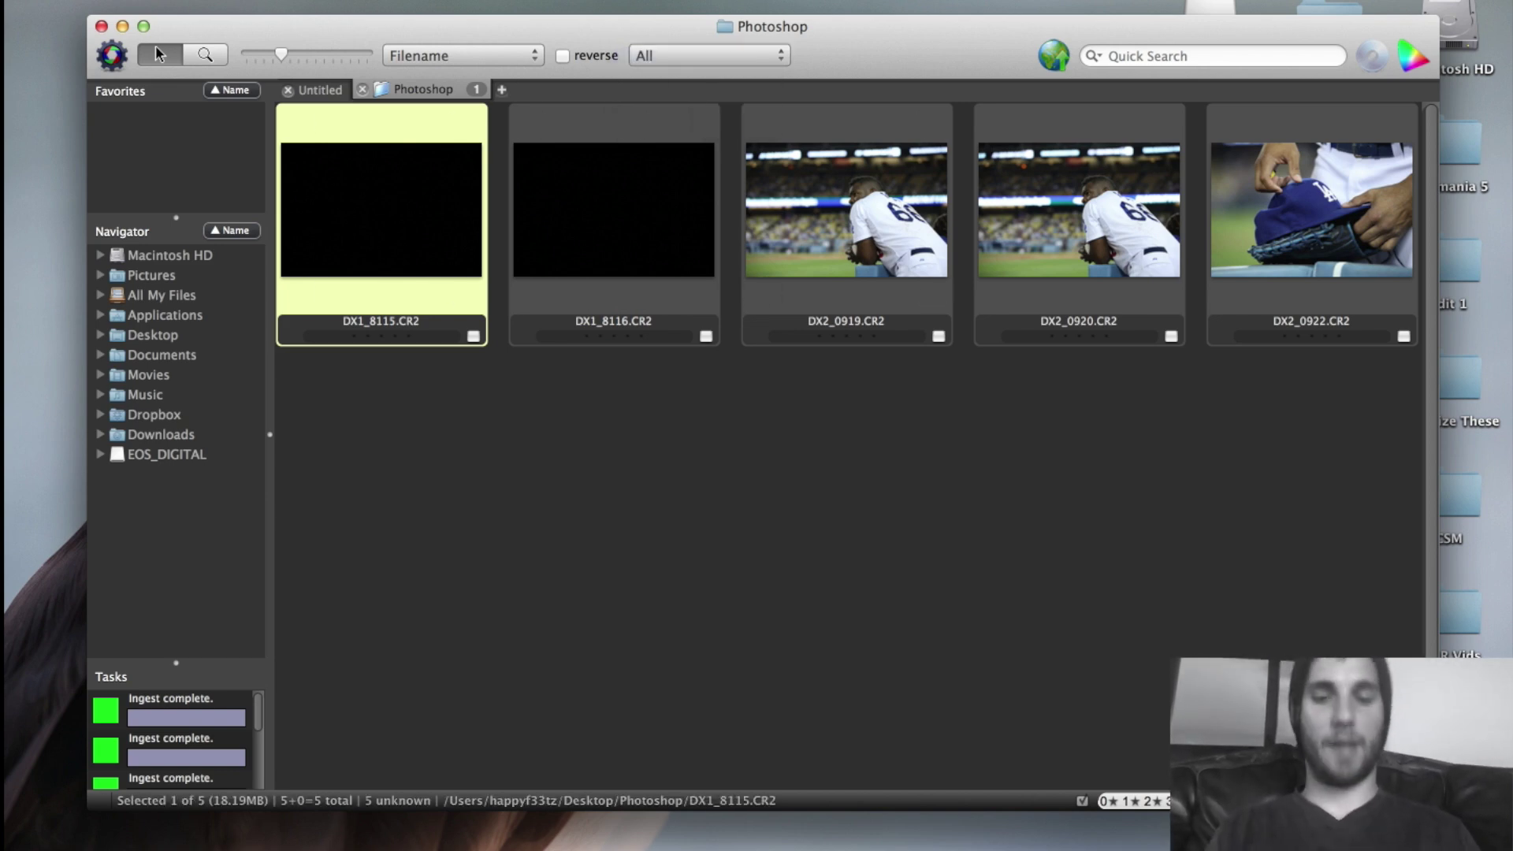
{"action": "key", "text": "t"}
{"action": "key", "text": "Right"}
{"action": "key", "text": "Right"}
{"action": "key", "text": "t"}
Filter the contact sheet to Tagged photos to review them, and set the filter back to All.
{"action": "left_click", "coordinate": [694, 55]}
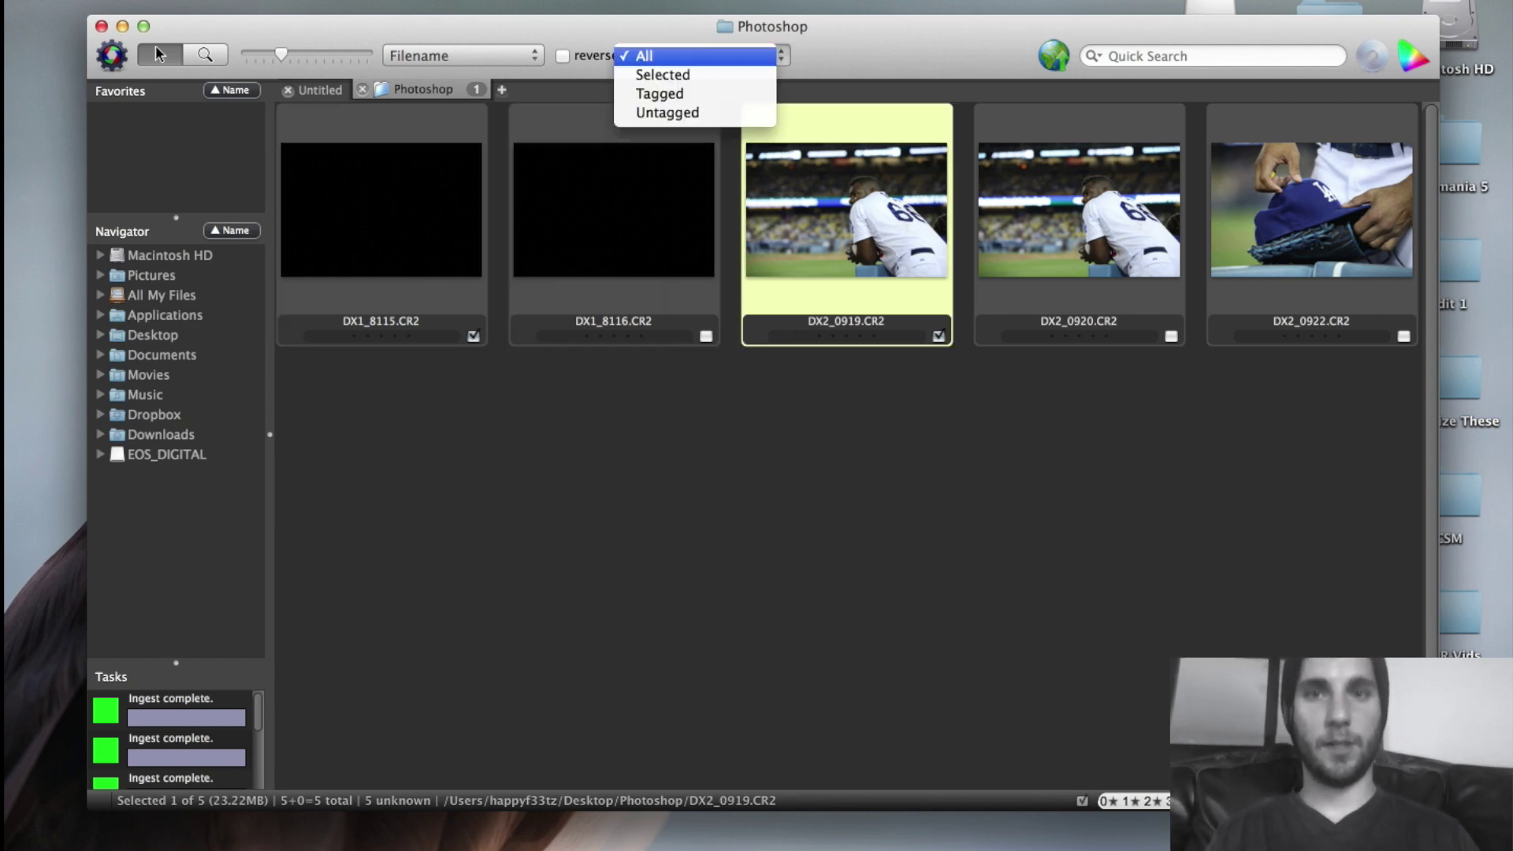
{"action": "key", "text": "Return"}
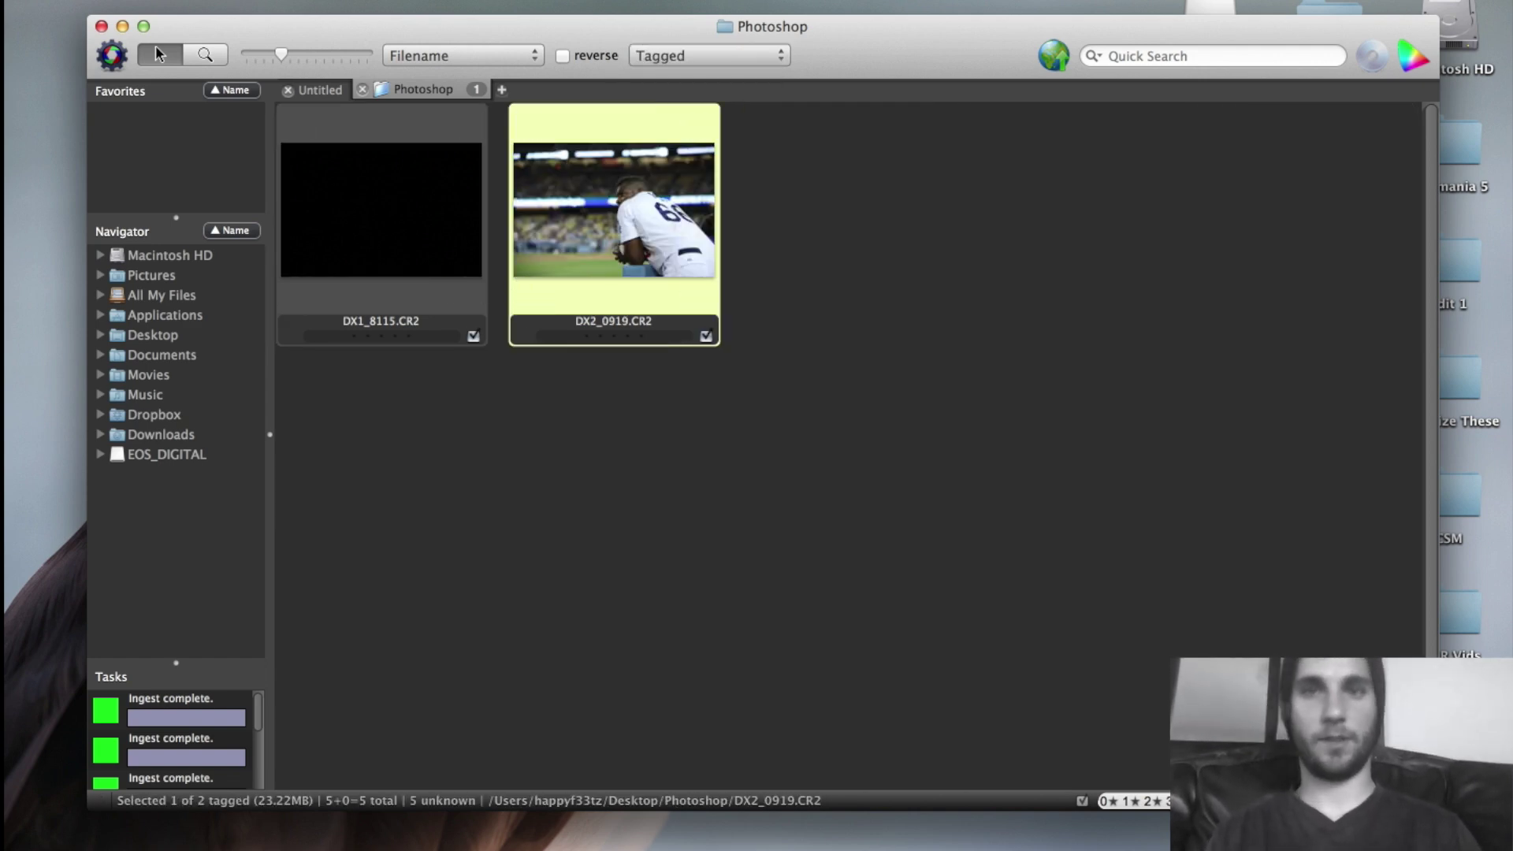
{"action": "key", "text": "space"}
{"action": "key", "text": "Up"}
{"action": "key", "text": "Up"}
{"action": "key", "text": "Return"}
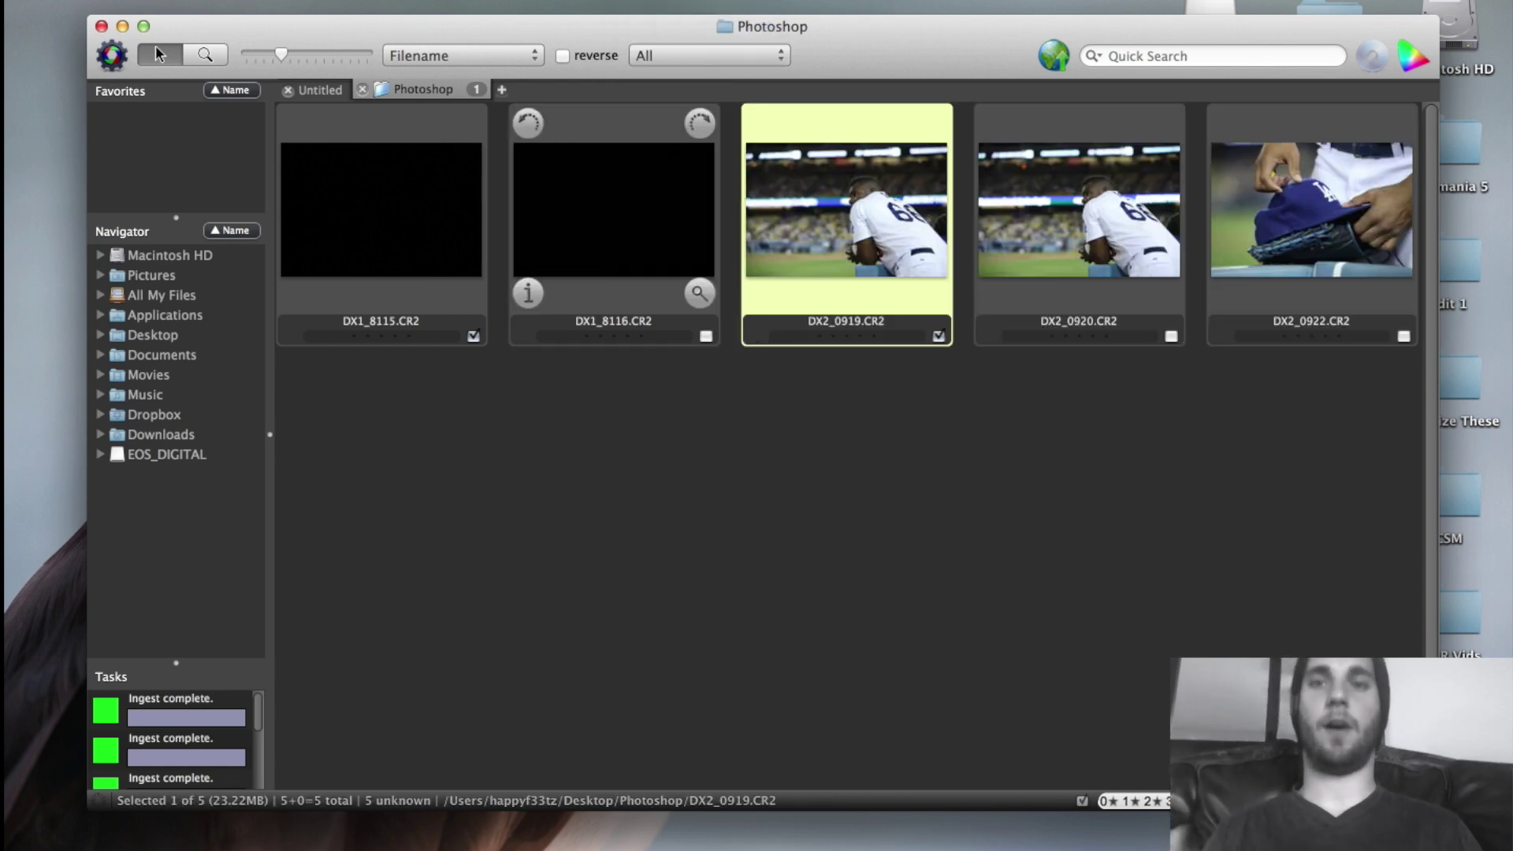
Open all five photos of the contact sheet in Camera Raw and make DX1_8115.CR2 the active image.
{"action": "key", "text": "Left"}
{"action": "key", "text": "Left"}
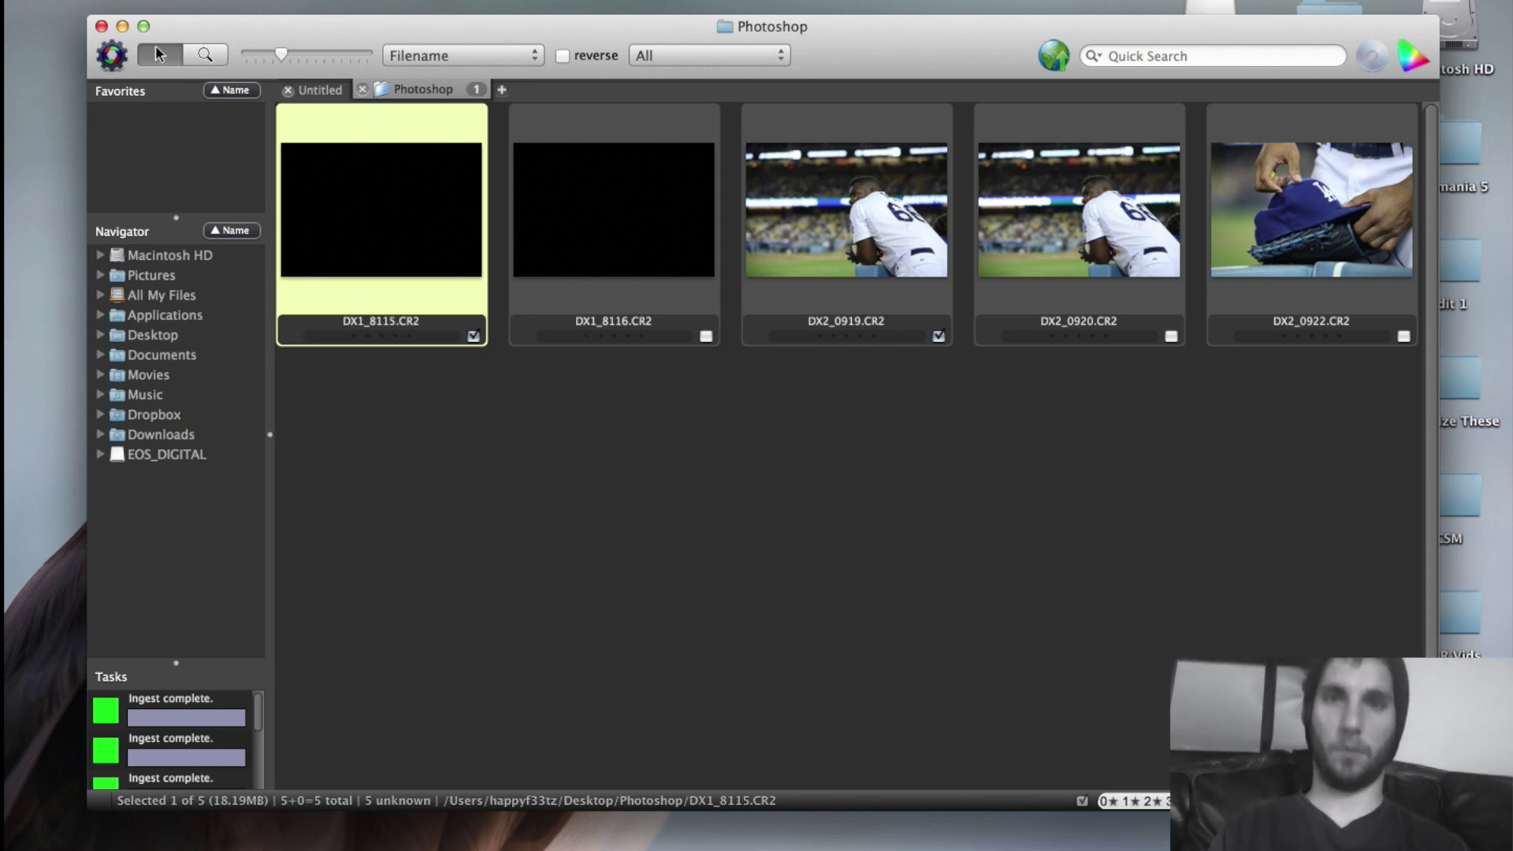
{"action": "key", "text": "super+a"}
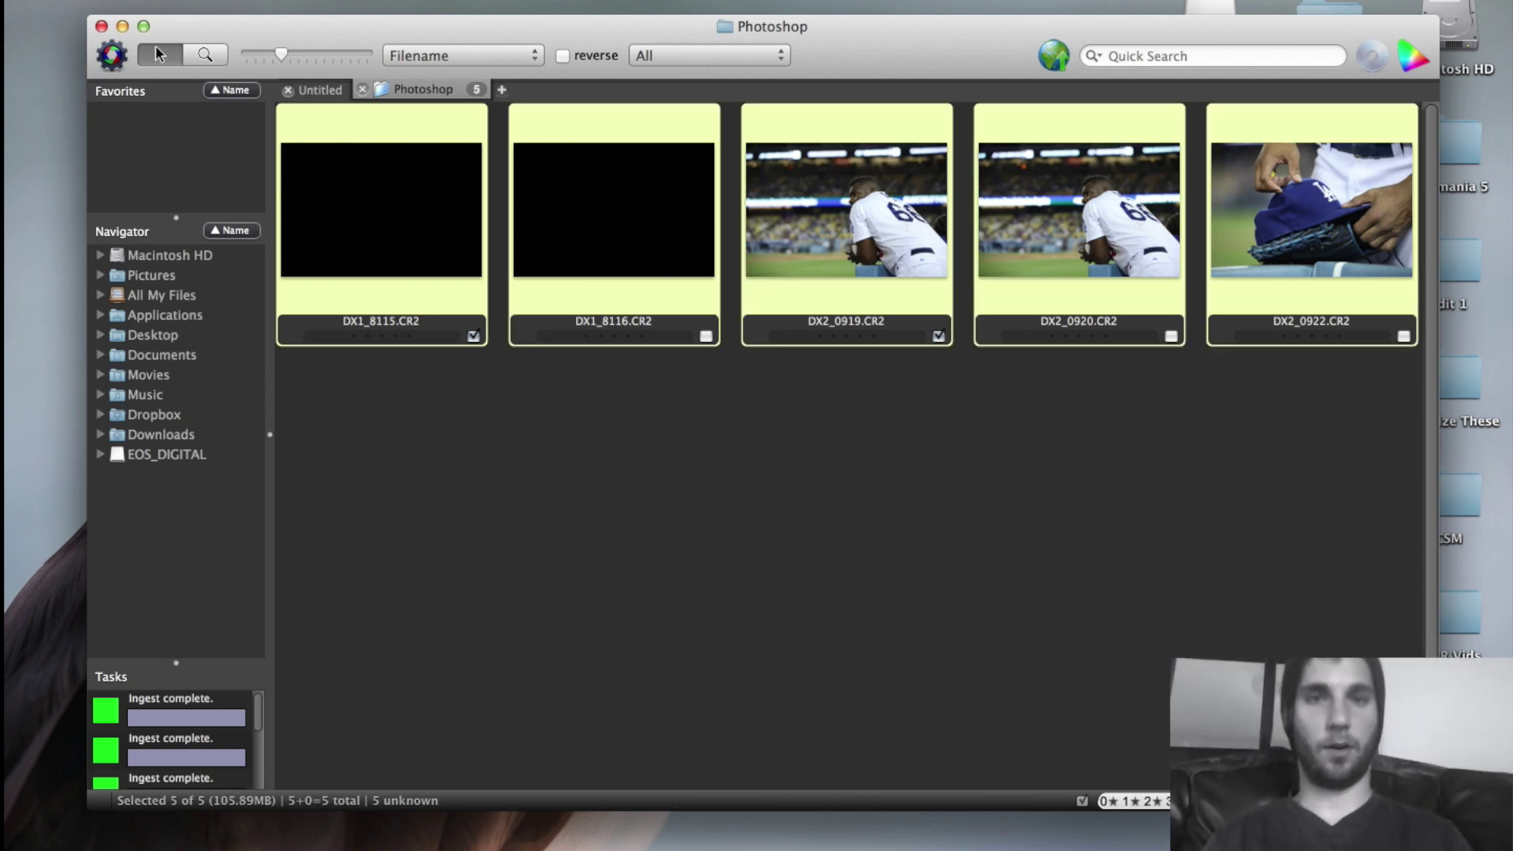
{"action": "key", "text": "super+e"}
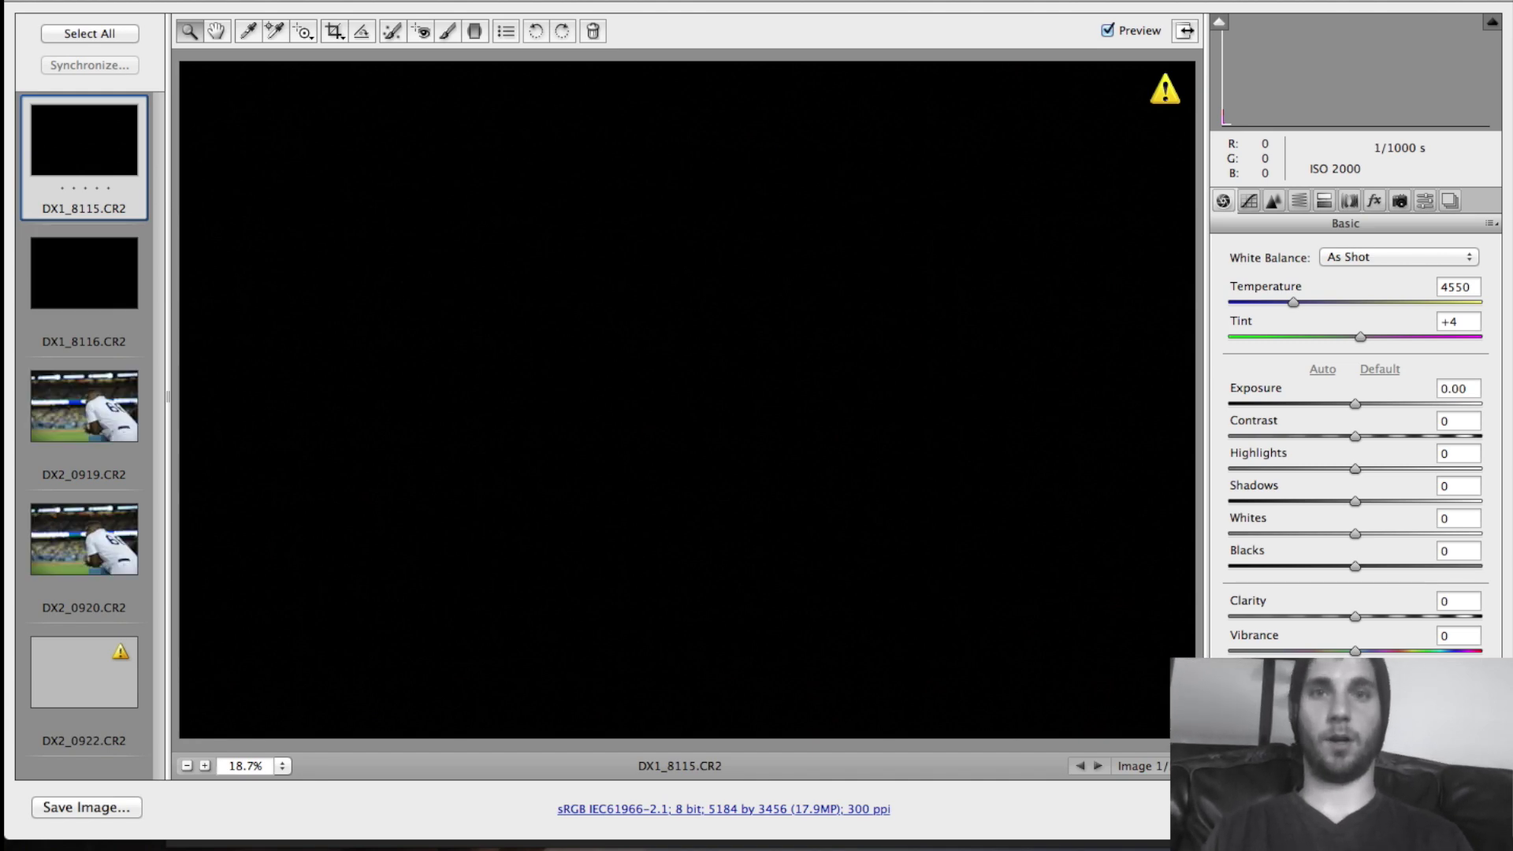
{"action": "left_click", "coordinate": [84, 274]}
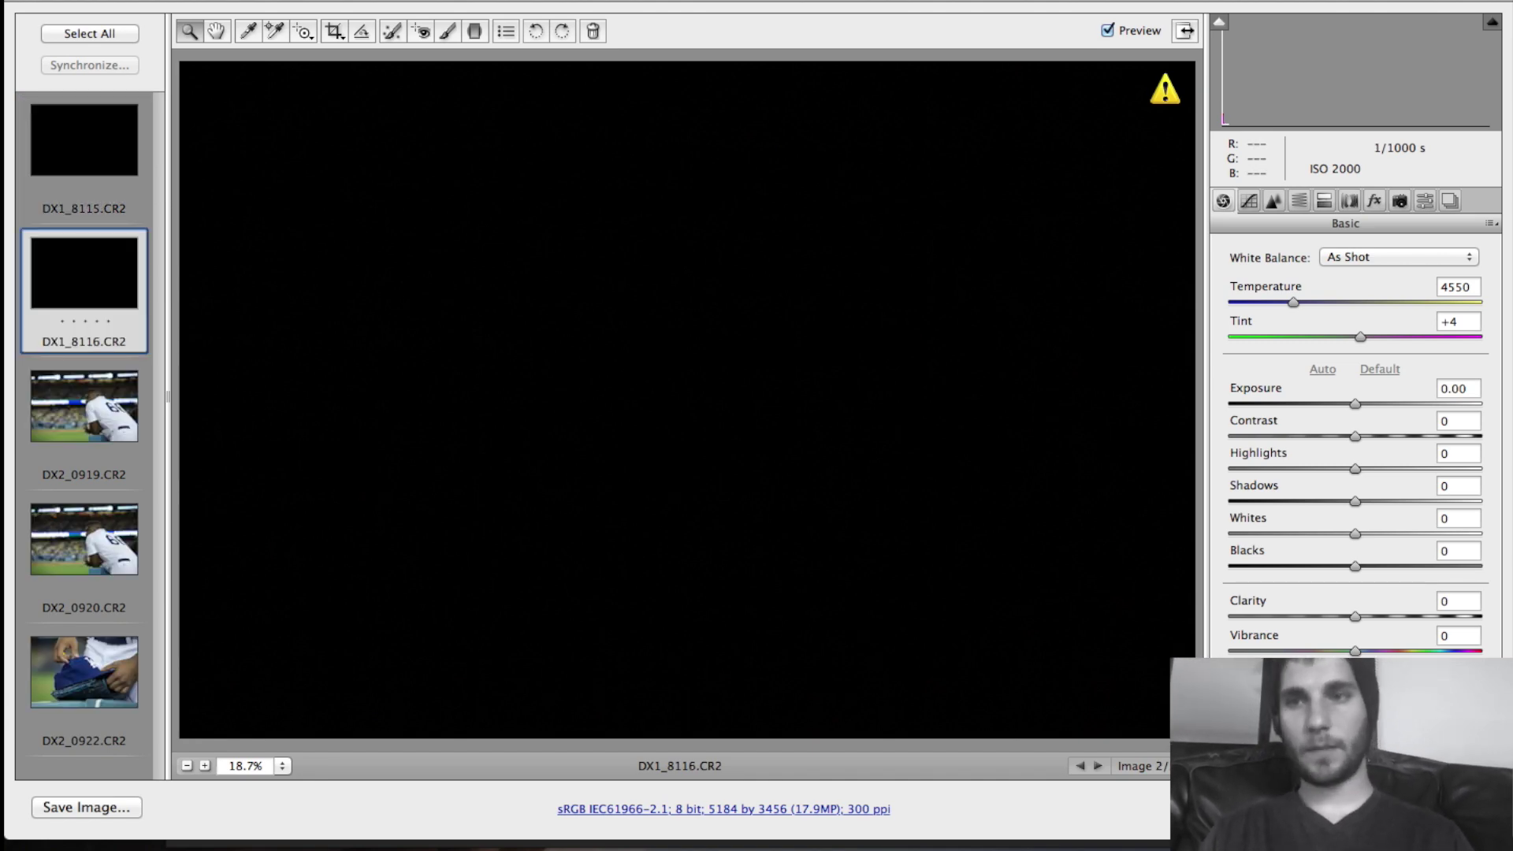
{"action": "left_click", "coordinate": [84, 140]}
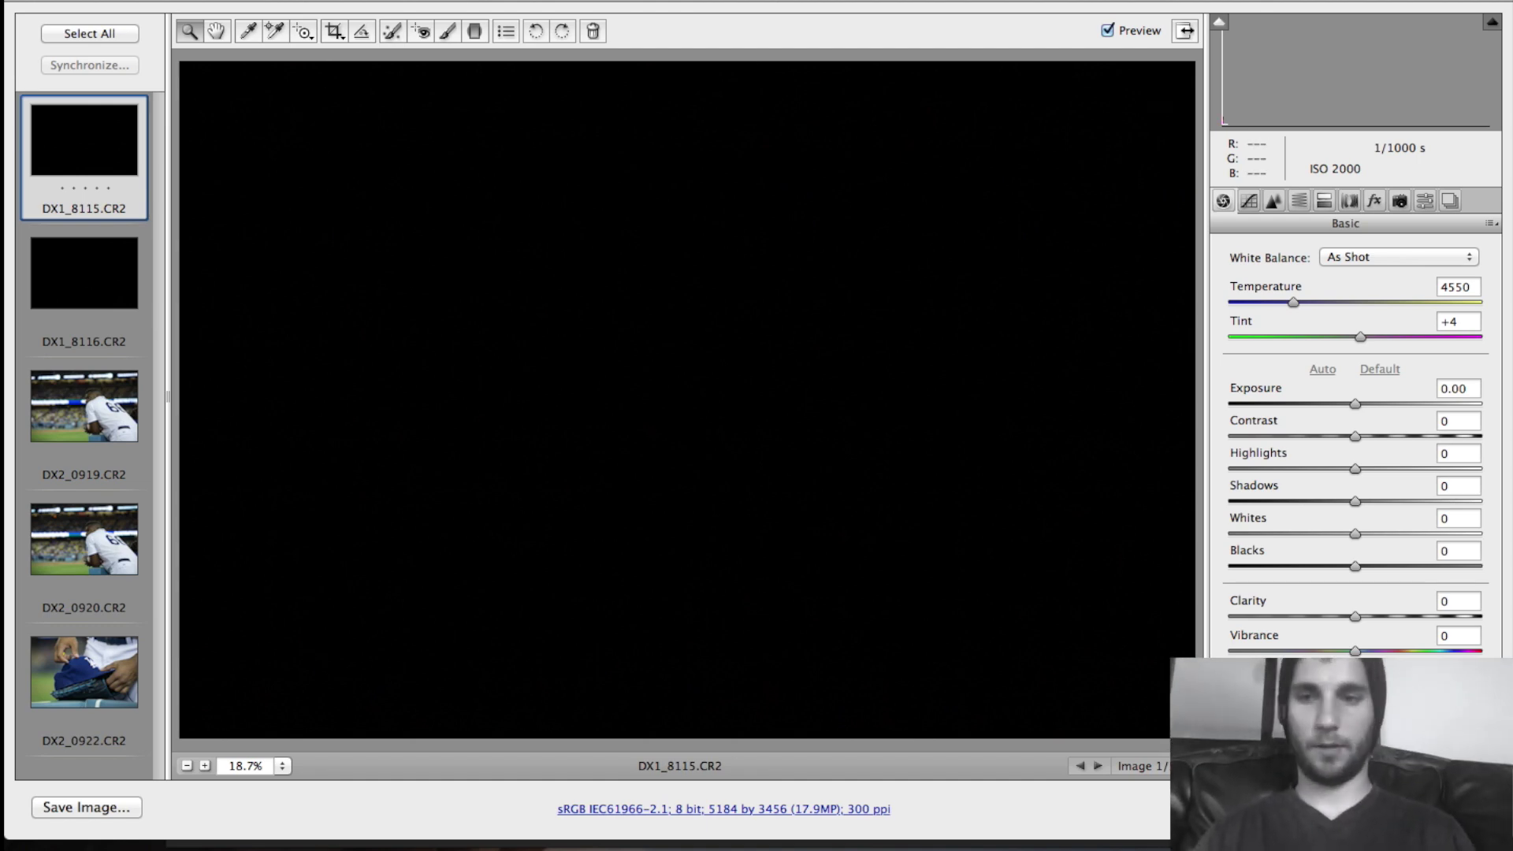
Save DX1_8115.CR2 as a quality 8 JPEG with all metadata in the desktop CSM folder, and close Camera Raw and the Photoshop window.
{"action": "left_click", "coordinate": [86, 808]}
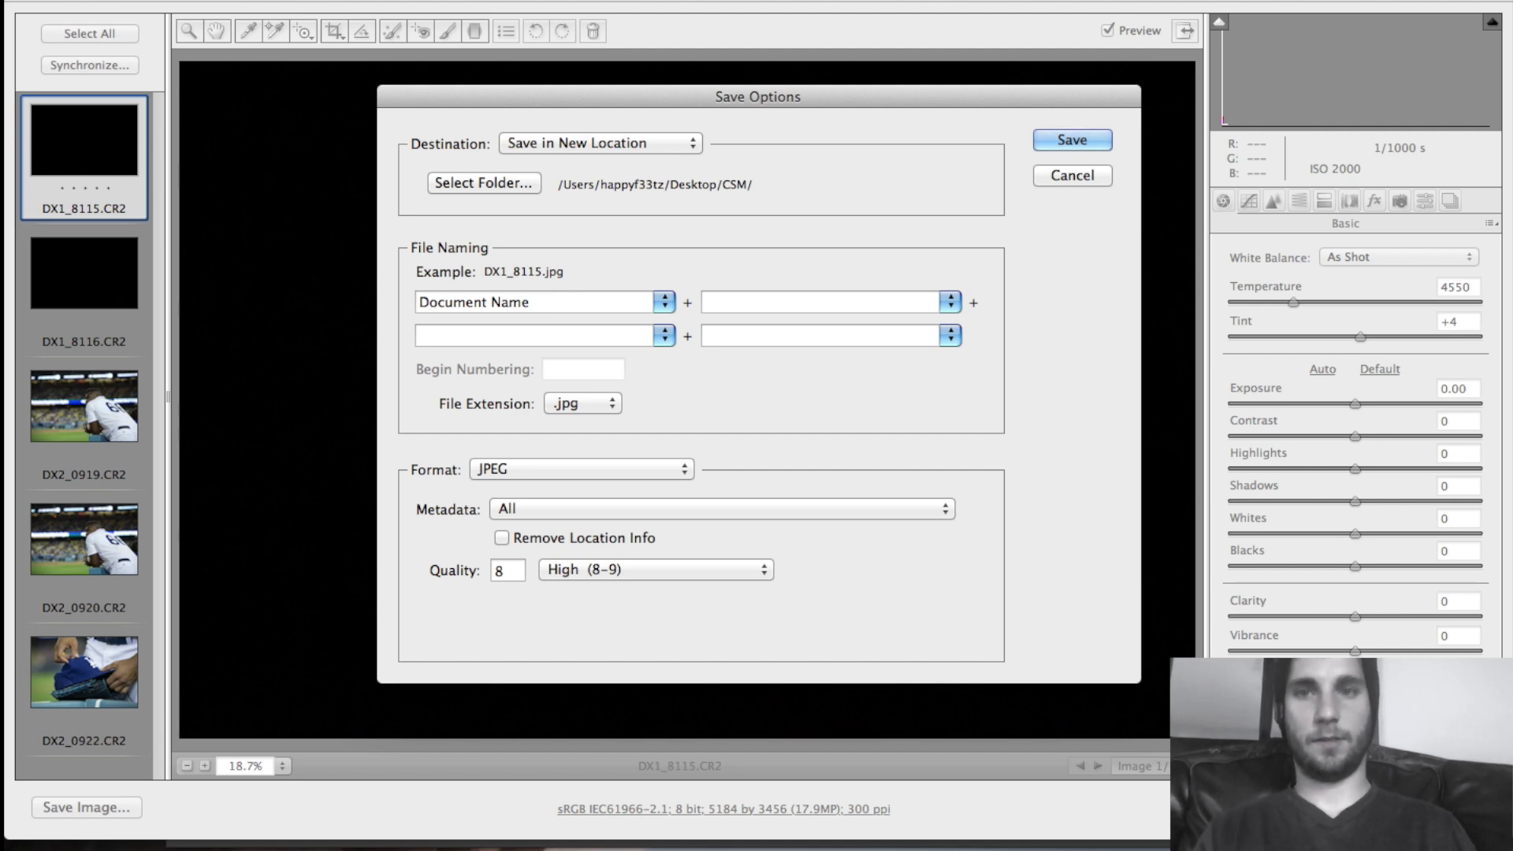
{"action": "key", "text": "Return"}
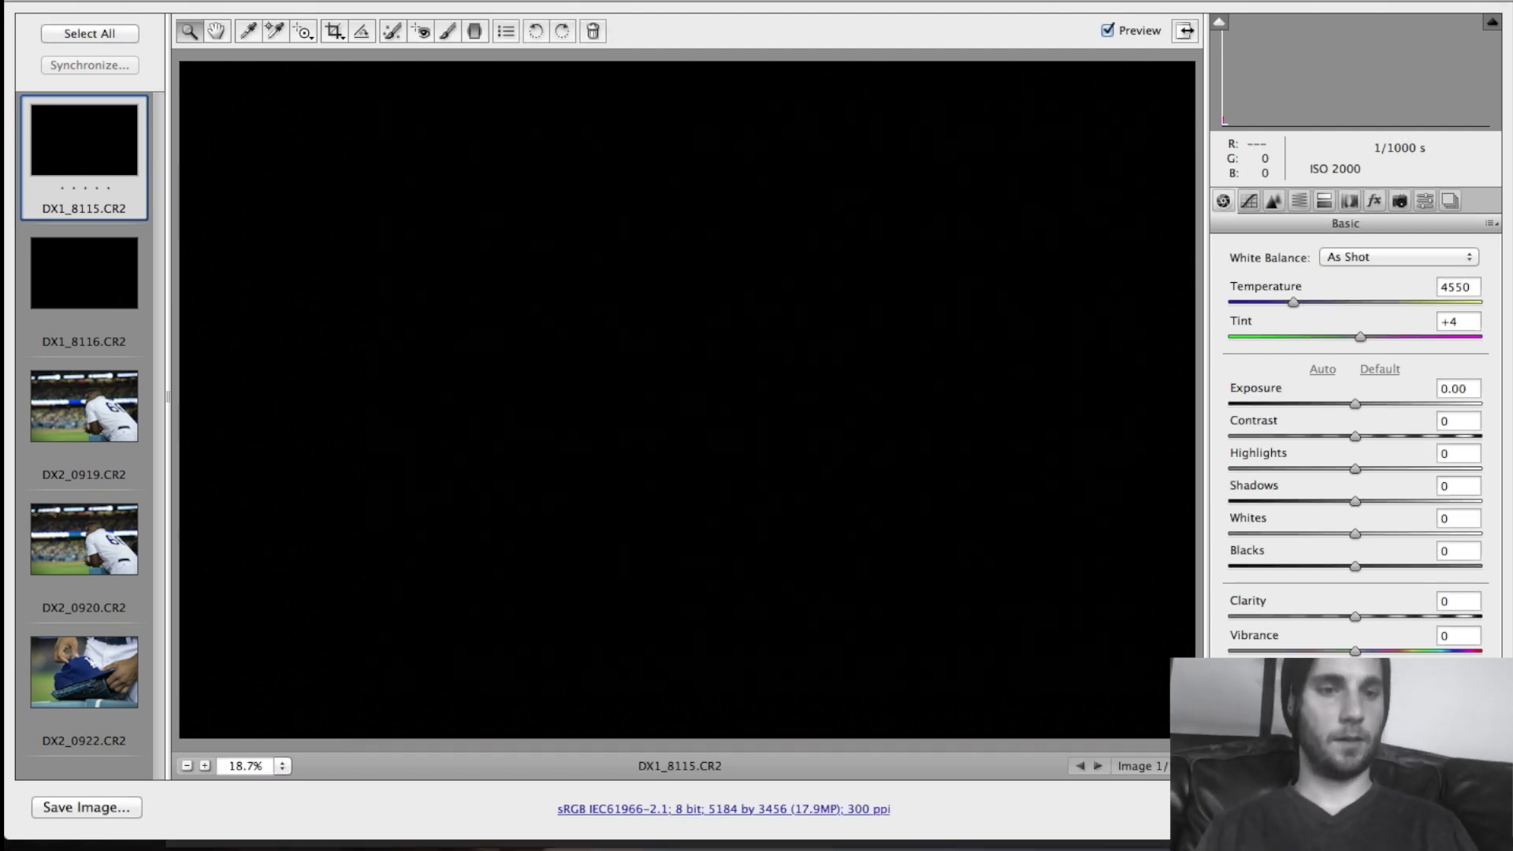
{"action": "key", "text": "Escape"}
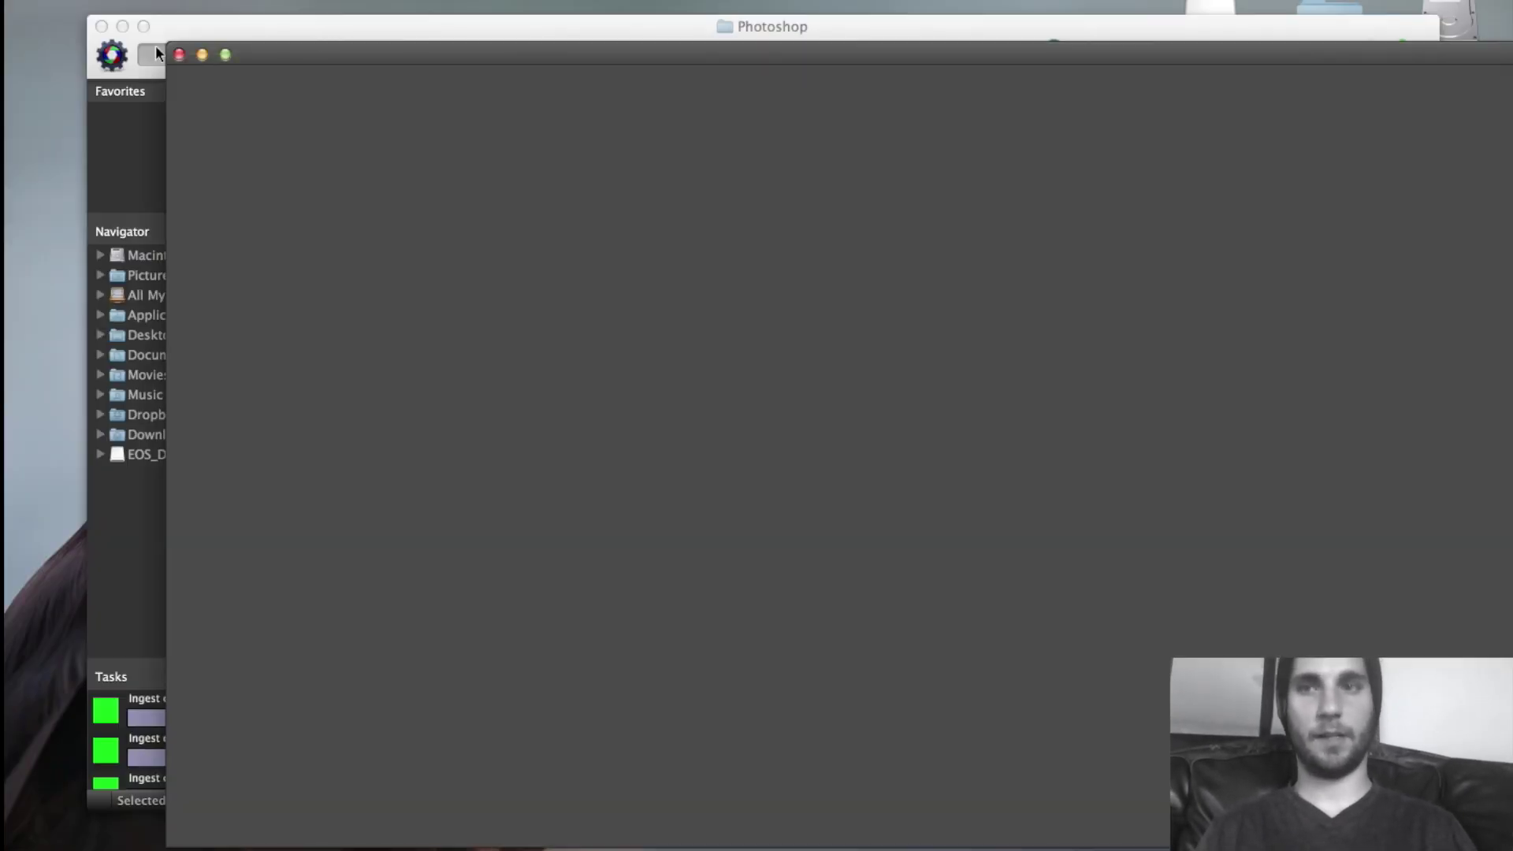
{"action": "left_click", "coordinate": [154, 45]}
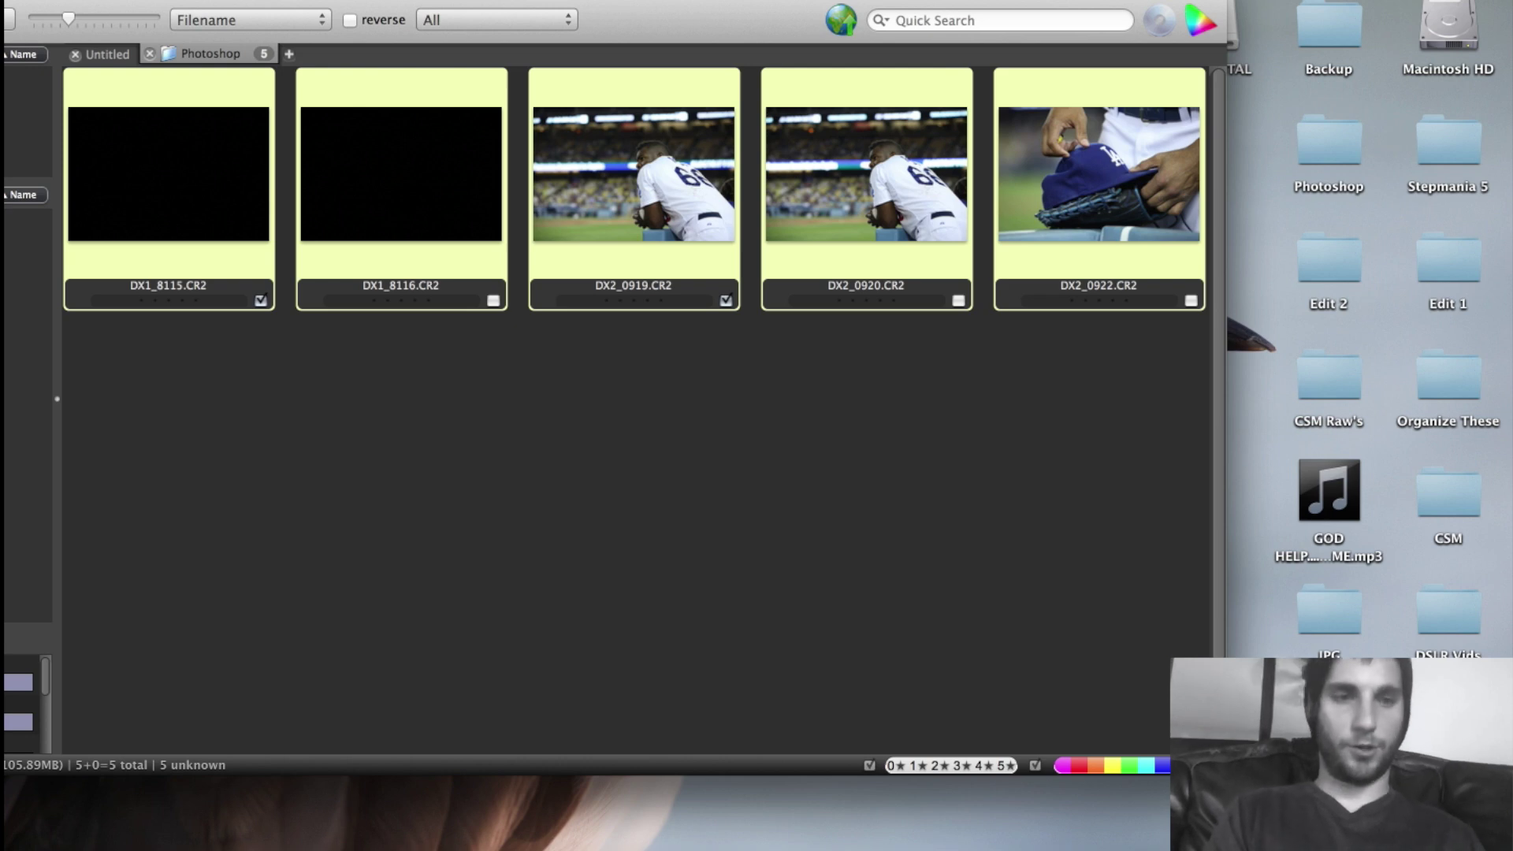
Check the CSM folder on the desktop, and bring the Photoshop contact sheet back into view with its photos deselected.
{"action": "double_click", "coordinate": [1449, 492]}
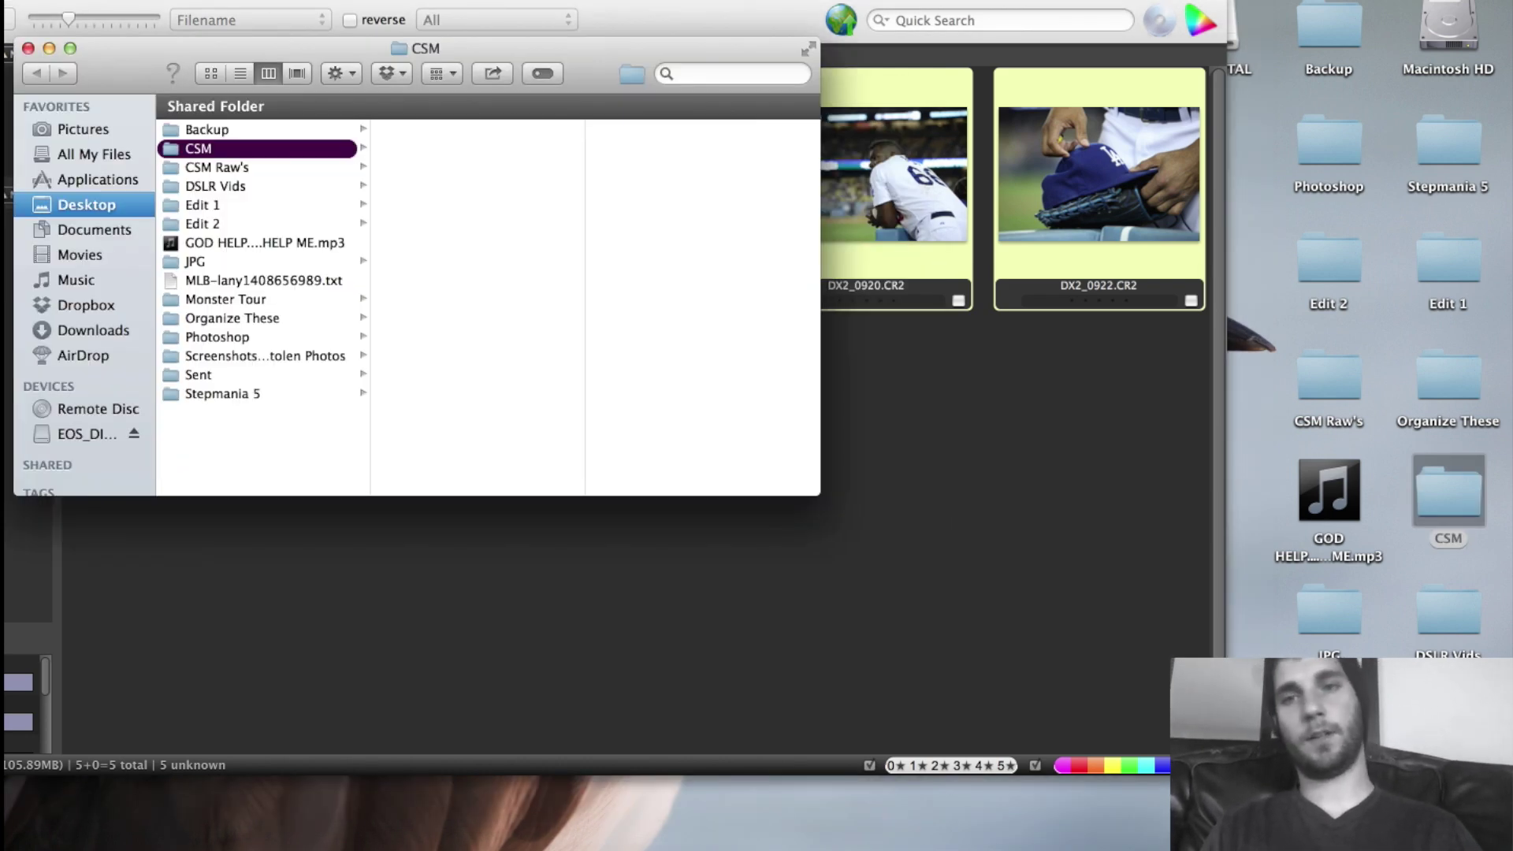
{"action": "mouse_move", "coordinate": [756, 842]}
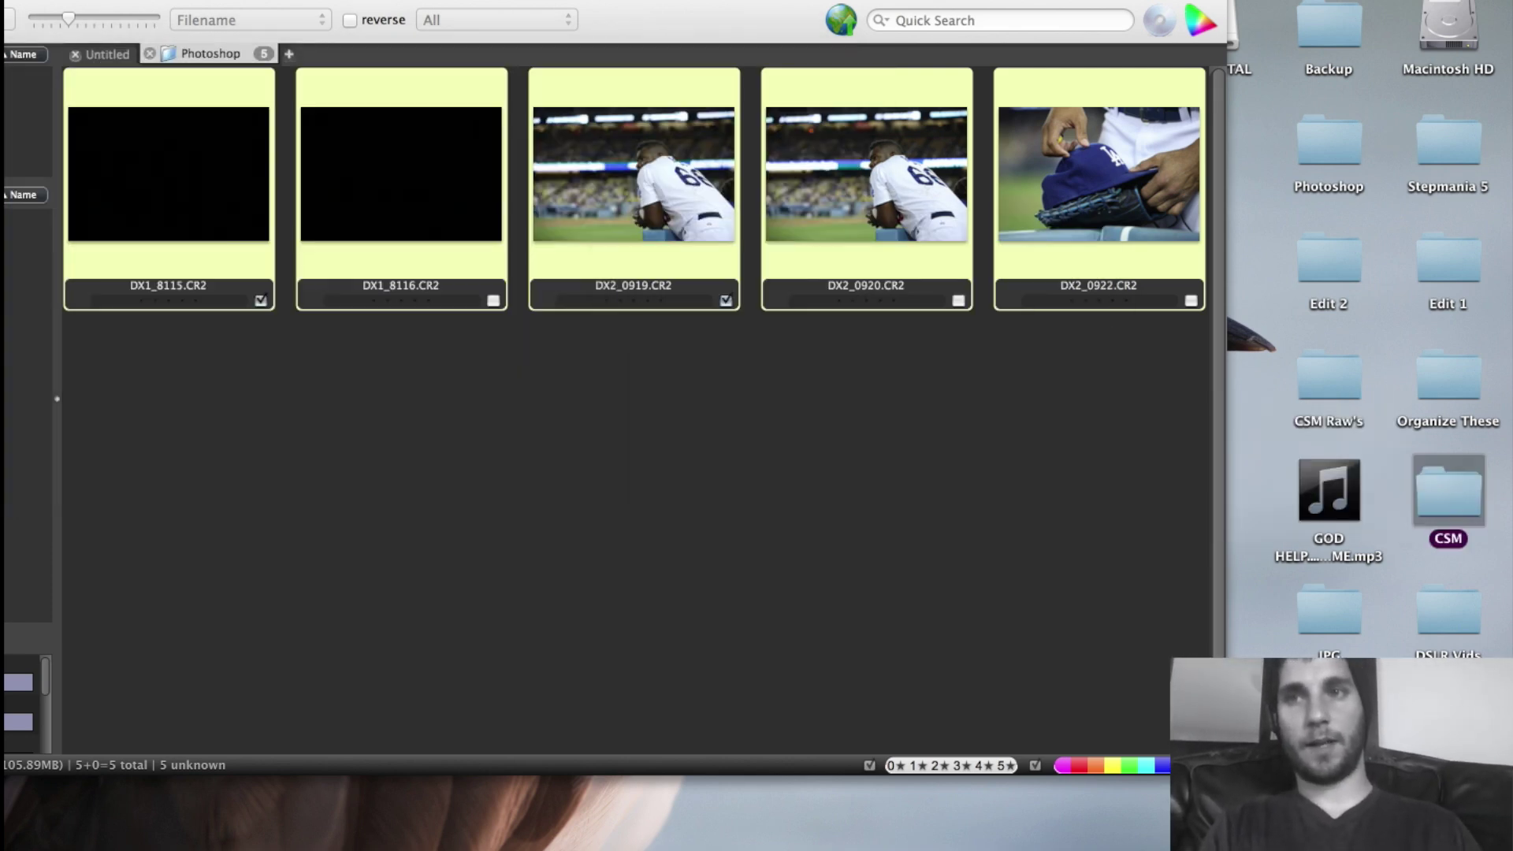
{"action": "left_click_drag", "start_coordinate": [678, 3], "coordinate": [866, 6]}
{"action": "left_click", "coordinate": [733, 473]}
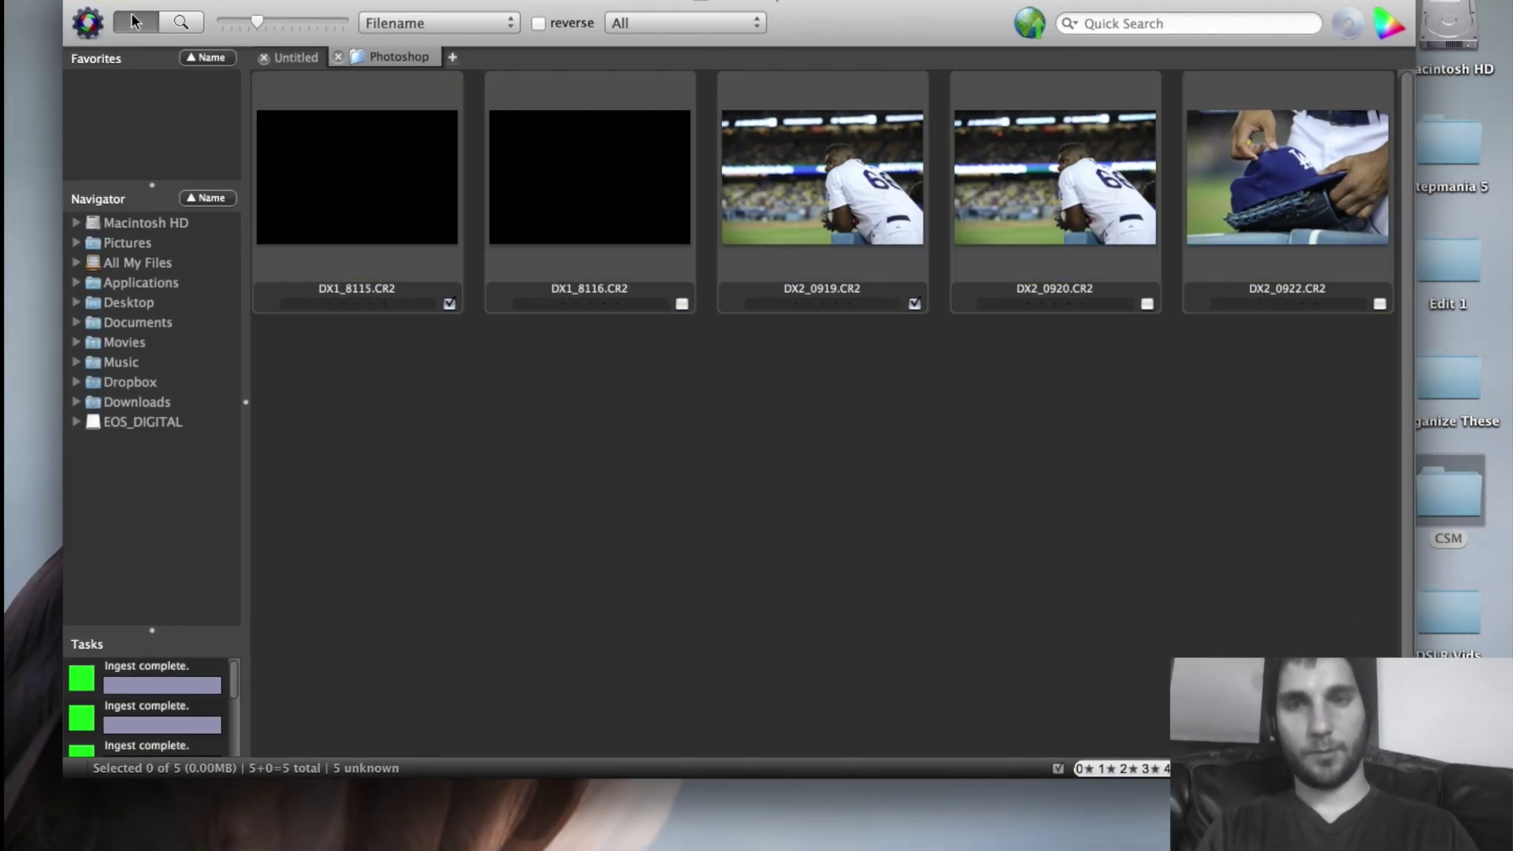
Set the Ingest filter for the EOS_DIGITAL card to Copy Locked Photos Only and leave the Ingest dialog.
{"action": "key", "text": "super+g"}
{"action": "left_click", "coordinate": [461, 126]}
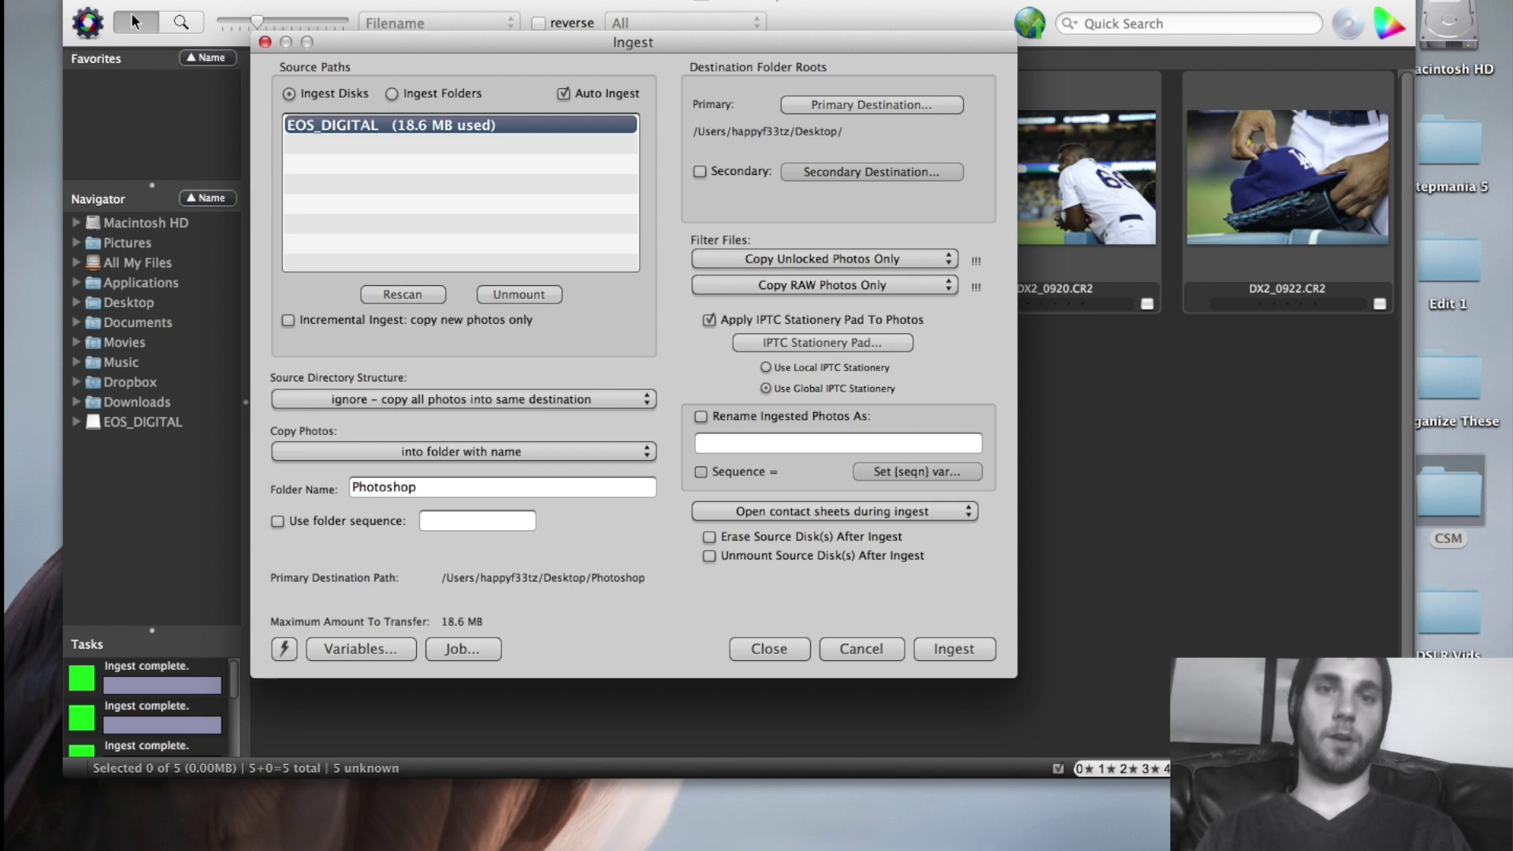
{"action": "left_click", "coordinate": [824, 259]}
{"action": "key", "text": "Return"}
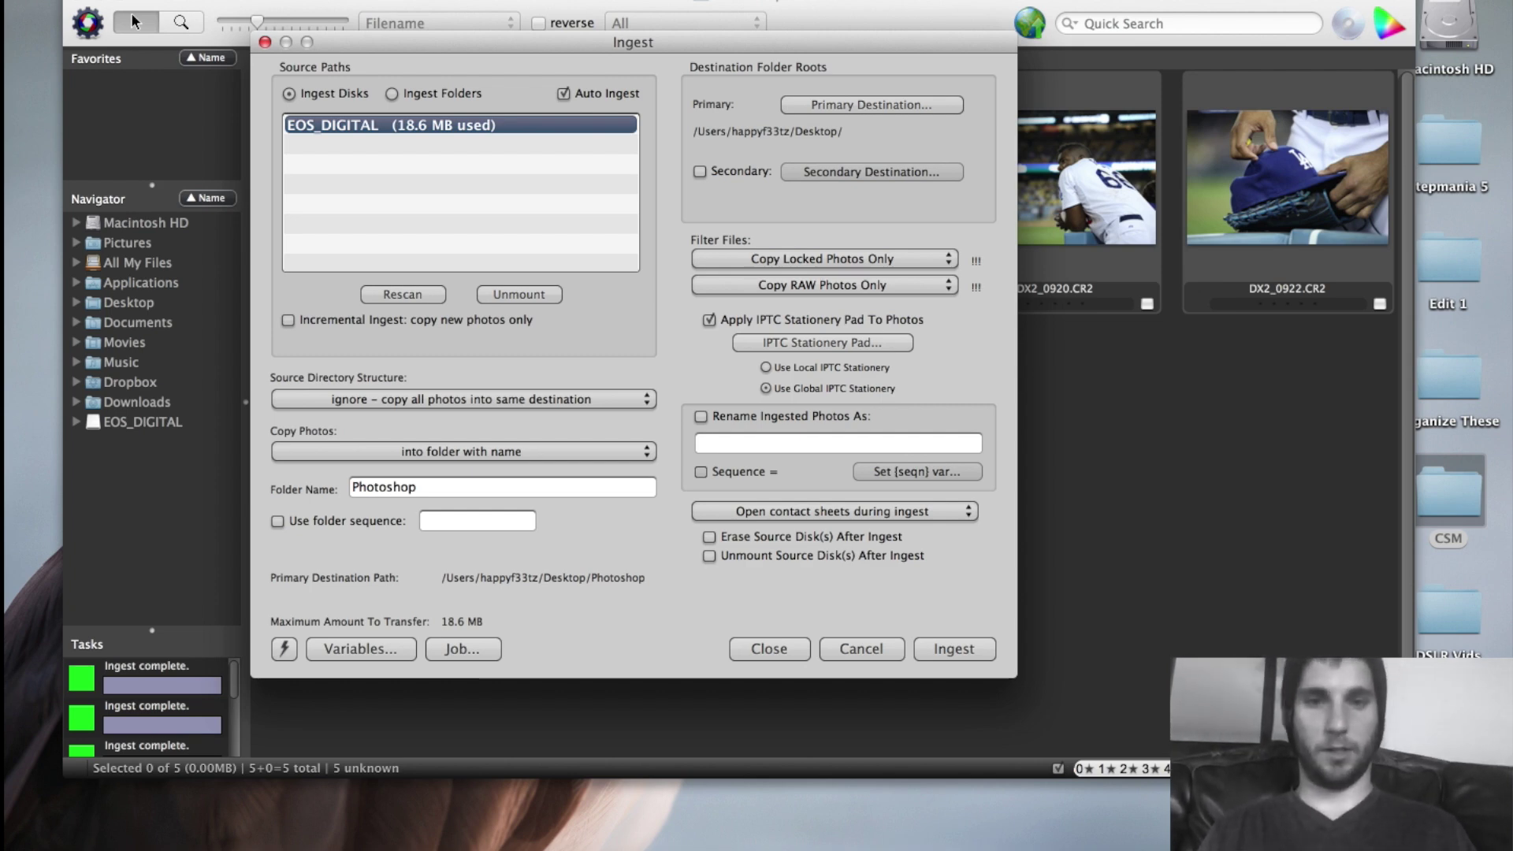
{"action": "key", "text": "Return"}
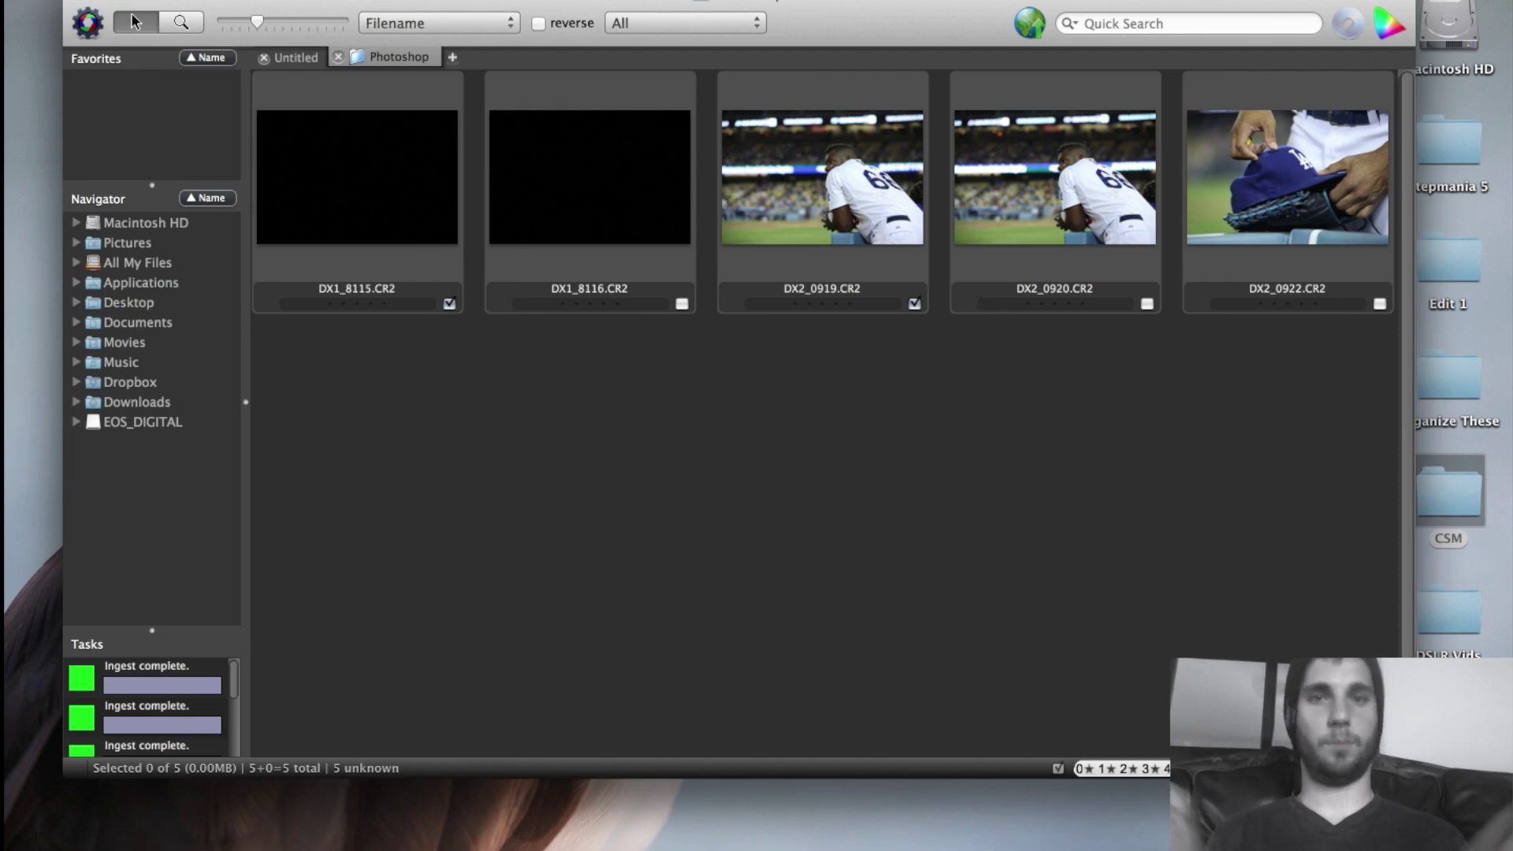
Review the caption in DX1_8115.CR2's IPTC info and close the info window without changes.
{"action": "mouse_move", "coordinate": [822, 182]}
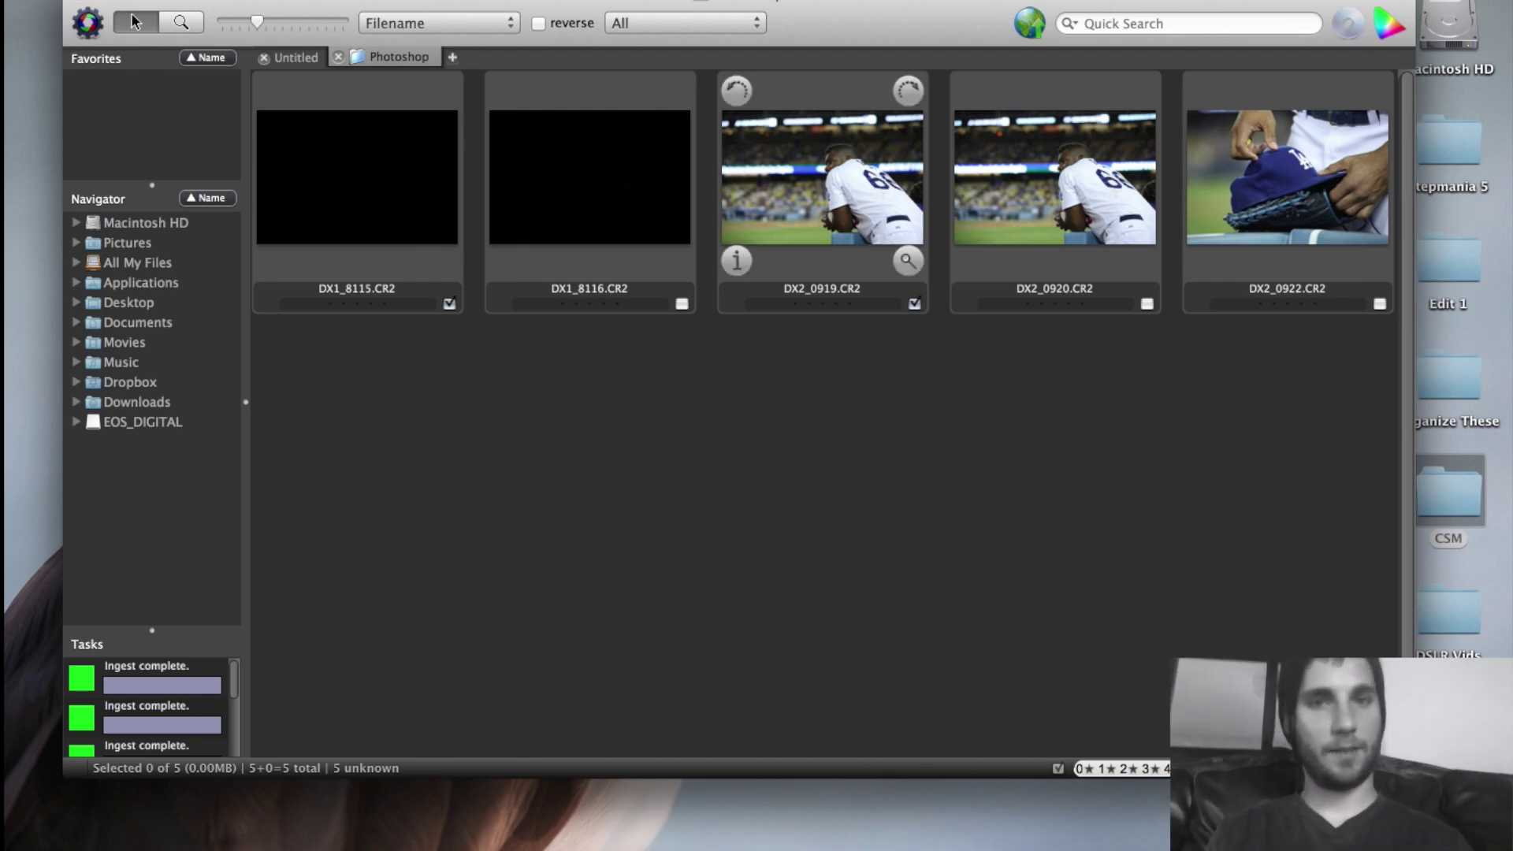
{"action": "mouse_move", "coordinate": [357, 181]}
{"action": "left_click", "coordinate": [272, 261]}
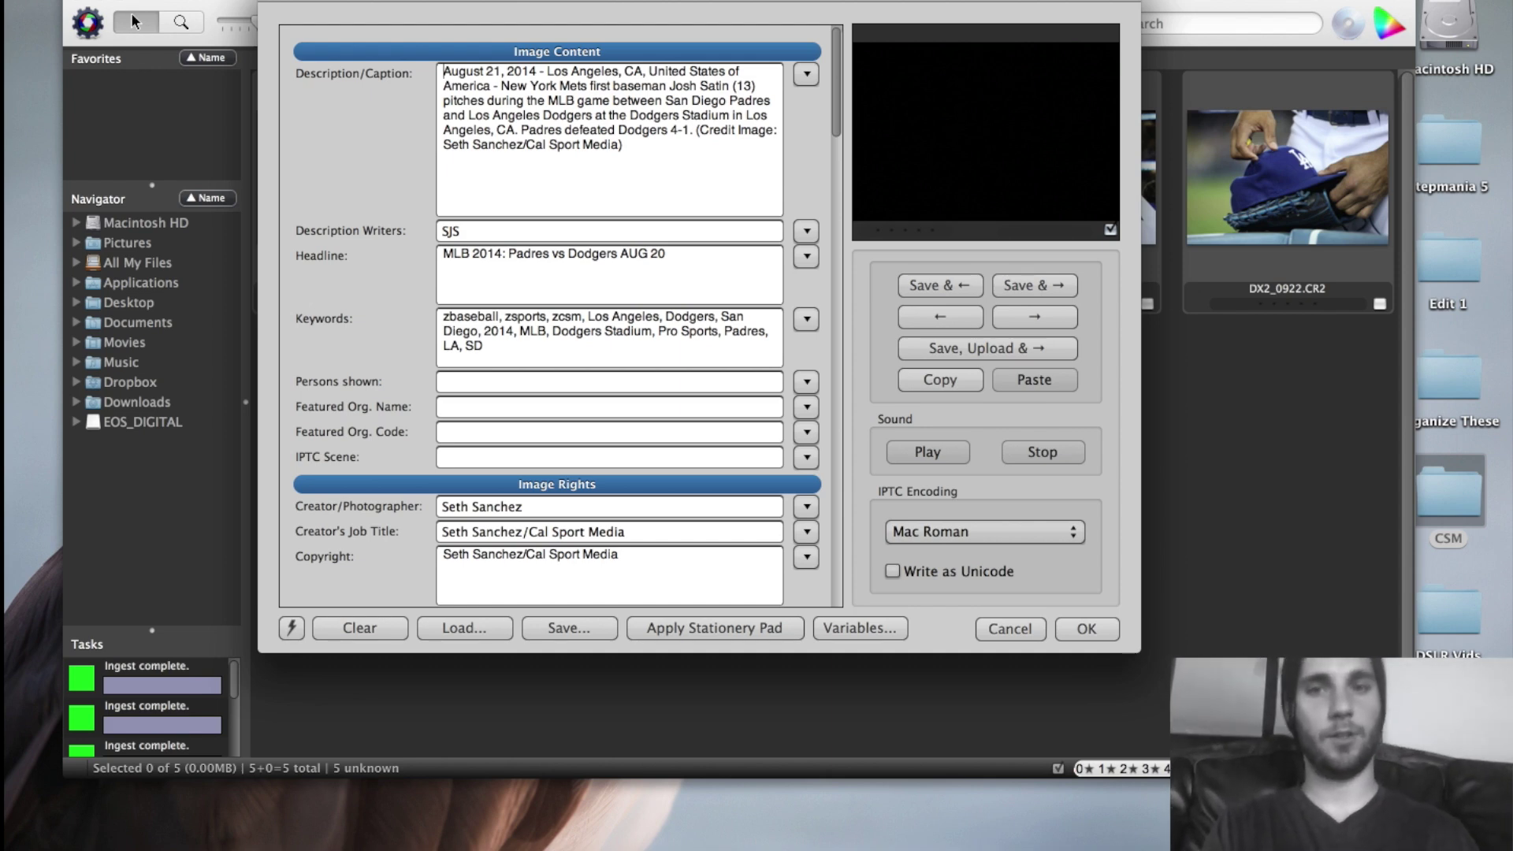
{"action": "key", "text": "Escape"}
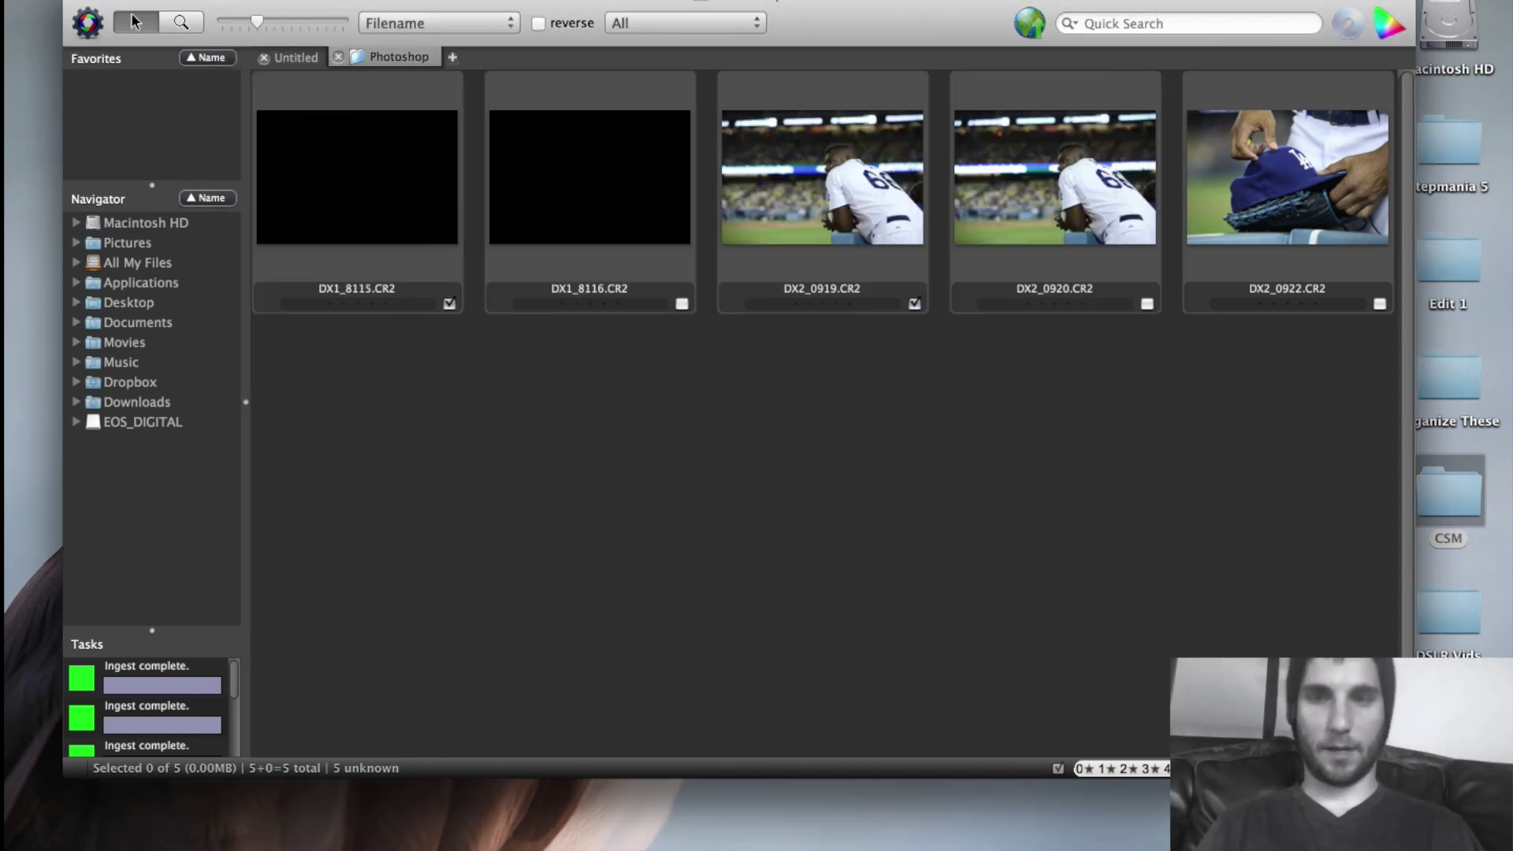
View all five contact sheet photos in Camera Raw, close it without saving and reposition the contact sheet window.
{"action": "key", "text": "super+a"}
{"action": "key", "text": "super+e"}
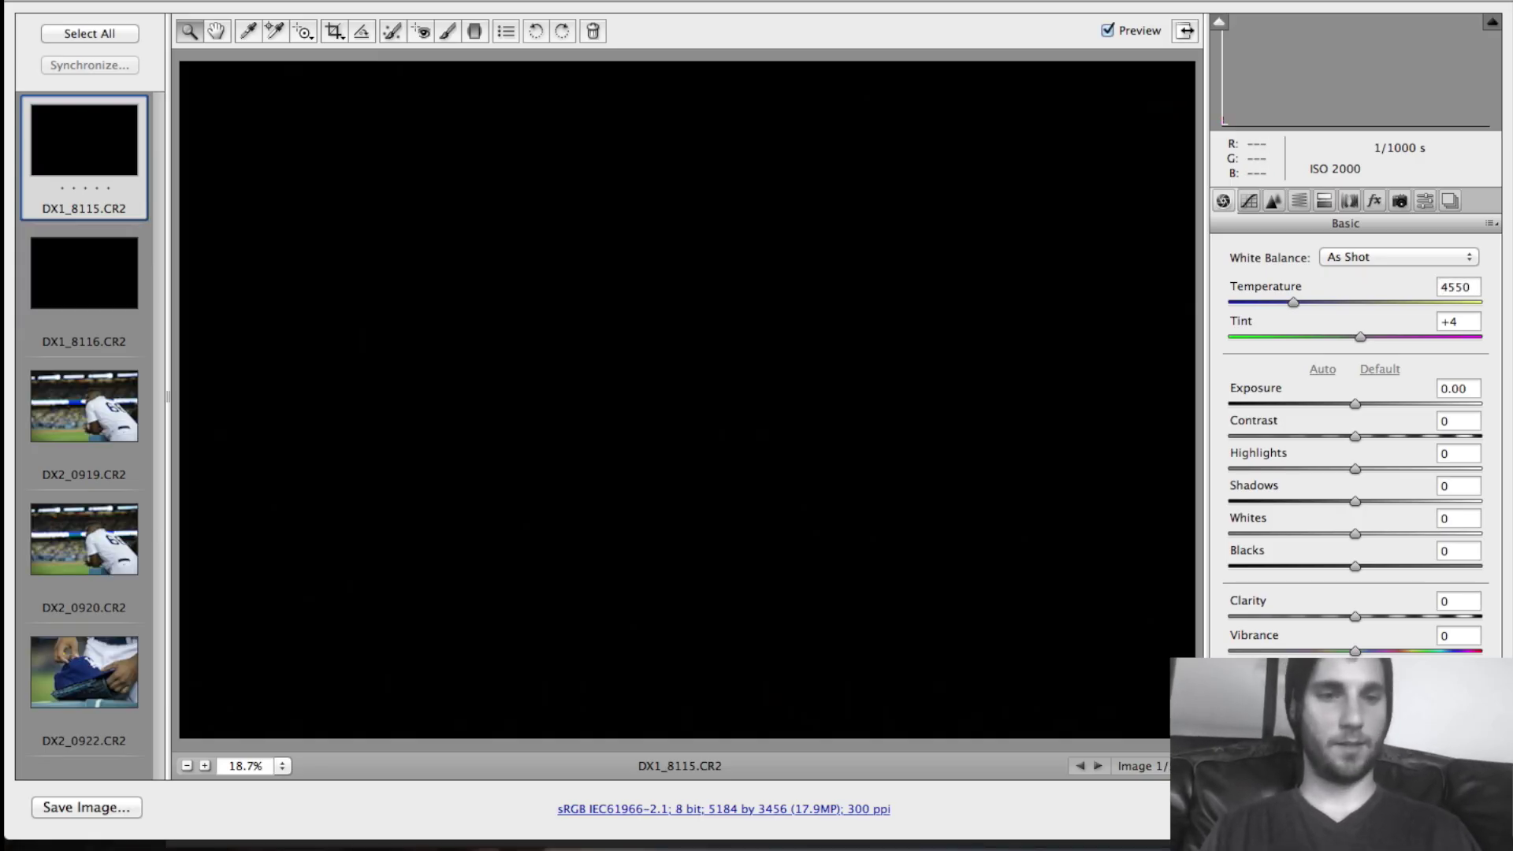
{"action": "key", "text": "Escape"}
{"action": "left_click", "coordinate": [180, 55]}
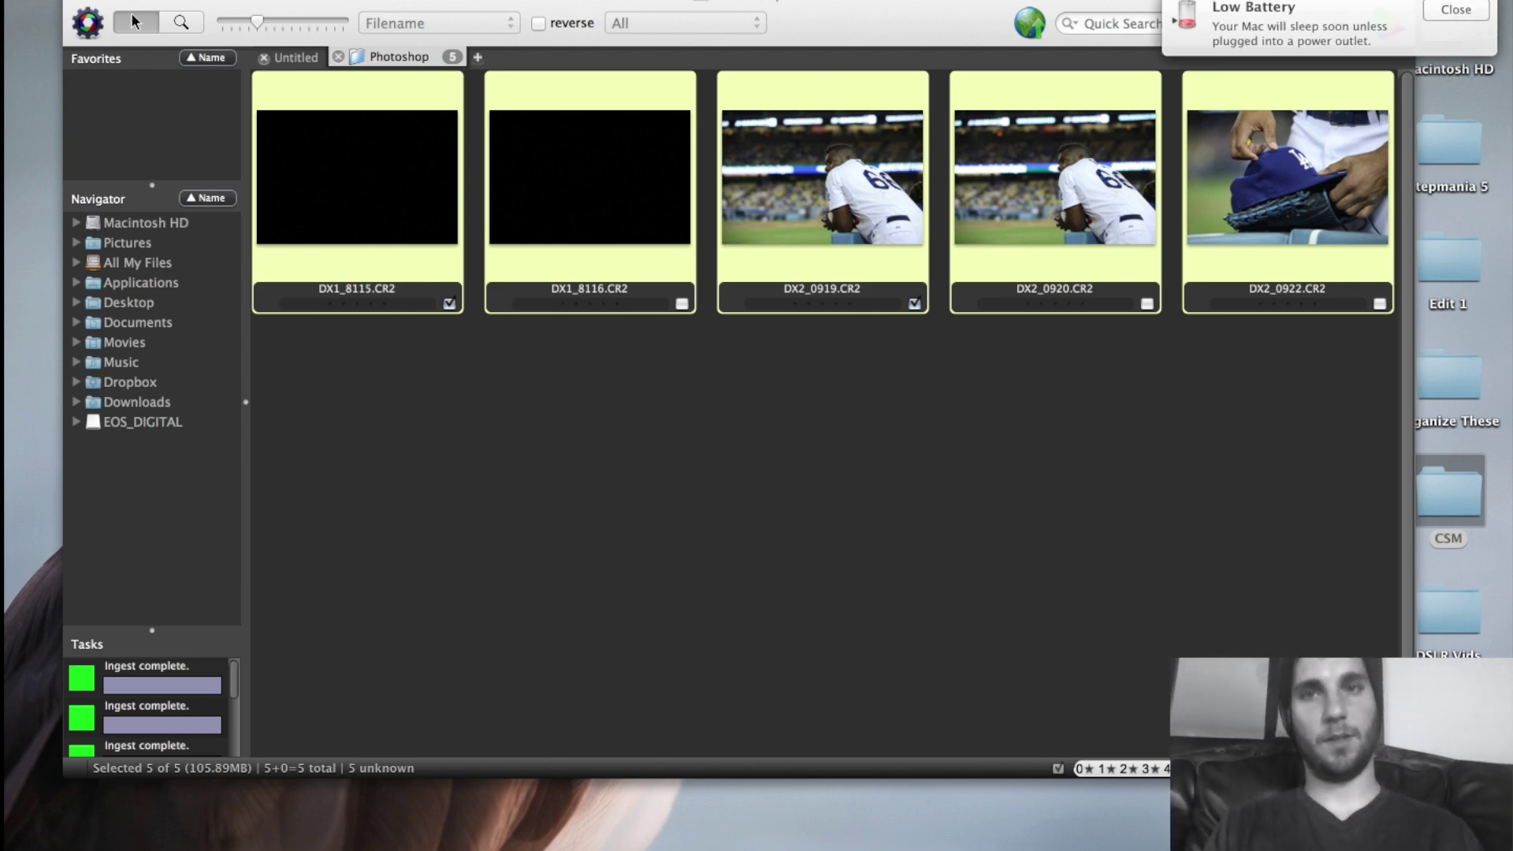
{"action": "left_click_drag", "start_coordinate": [135, 21], "coordinate": [64, 24]}
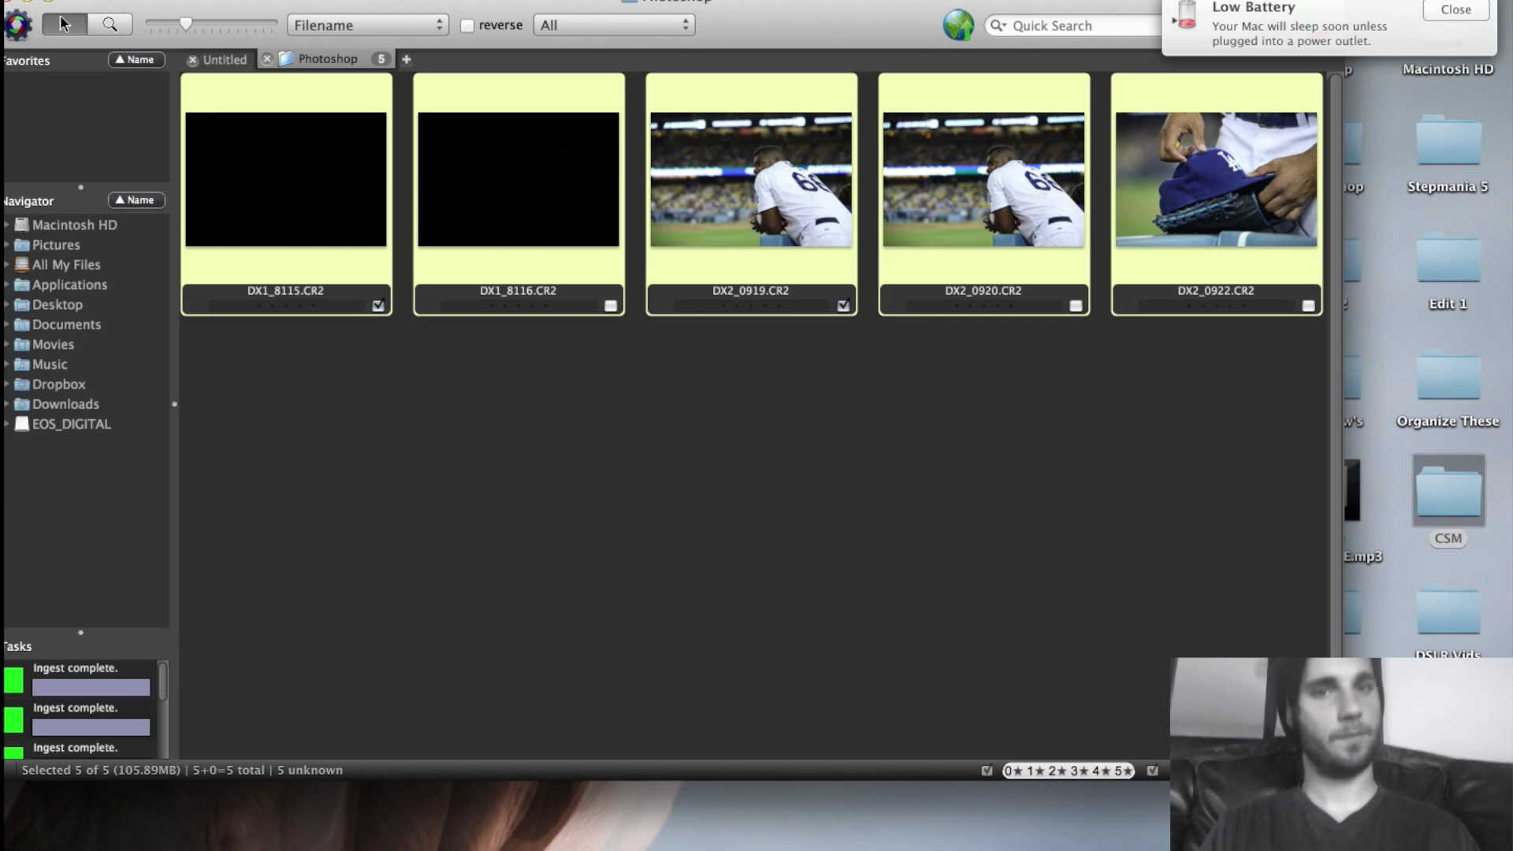